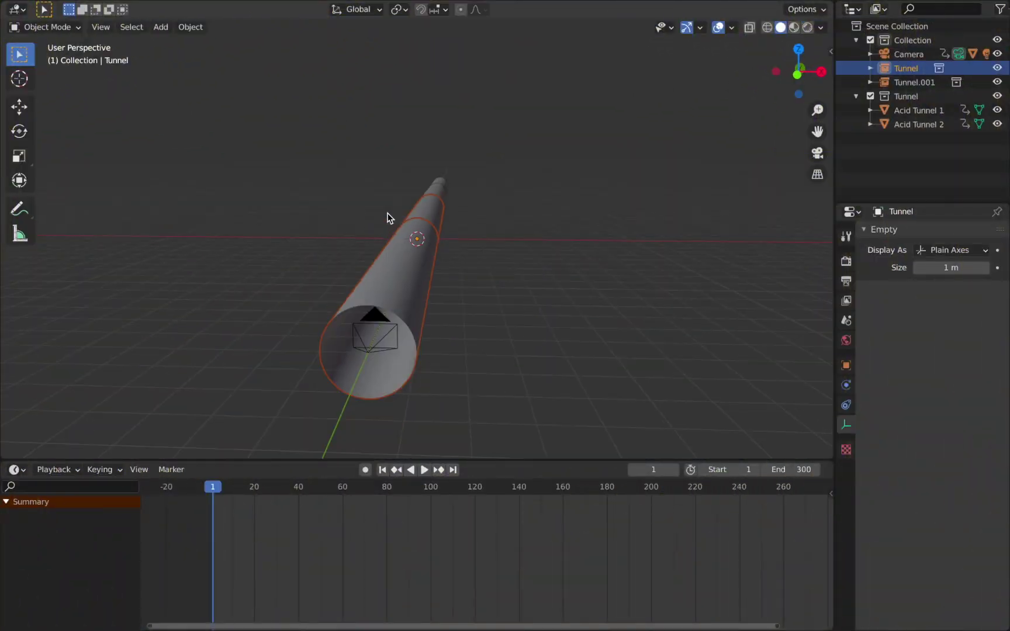
- Play the tunnel animation through the camera view, then return to frame 1 and select the Camera
{"action": "key", "text": "space"}
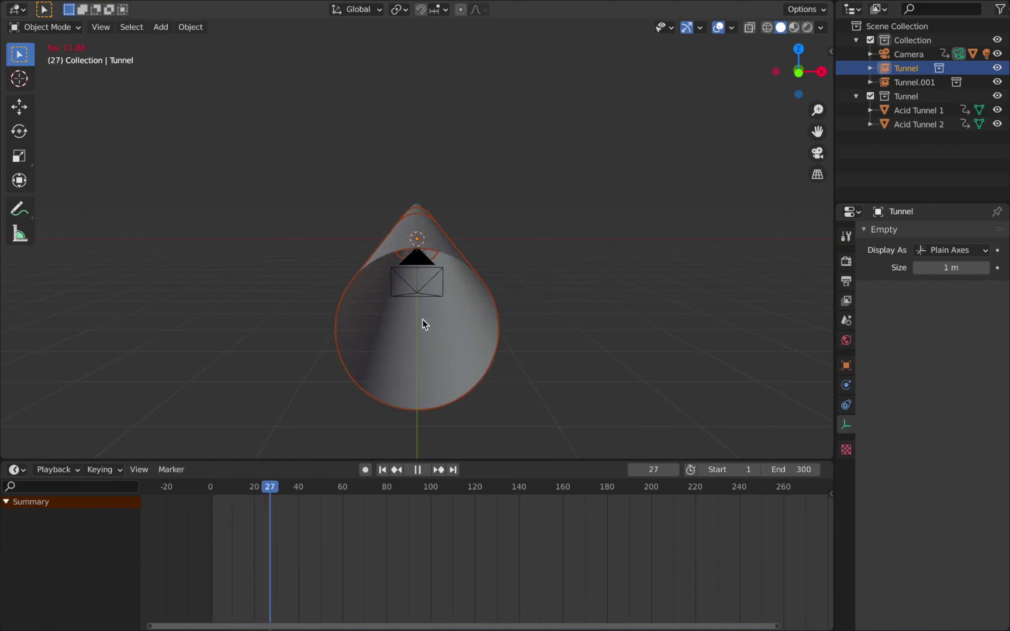
{"action": "key", "text": "KP_0"}
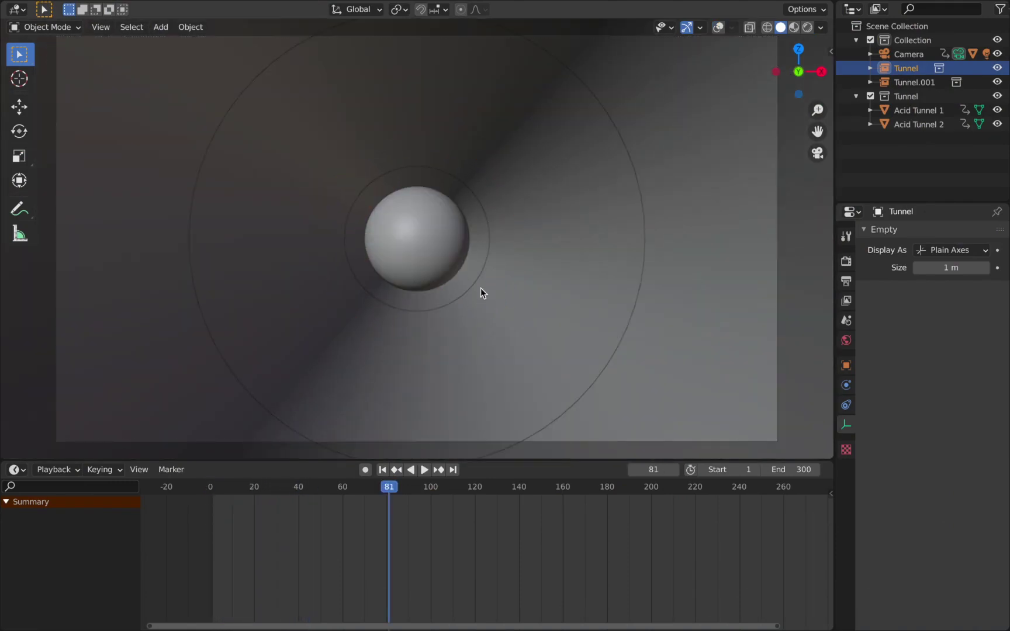
{"action": "key", "text": "space"}
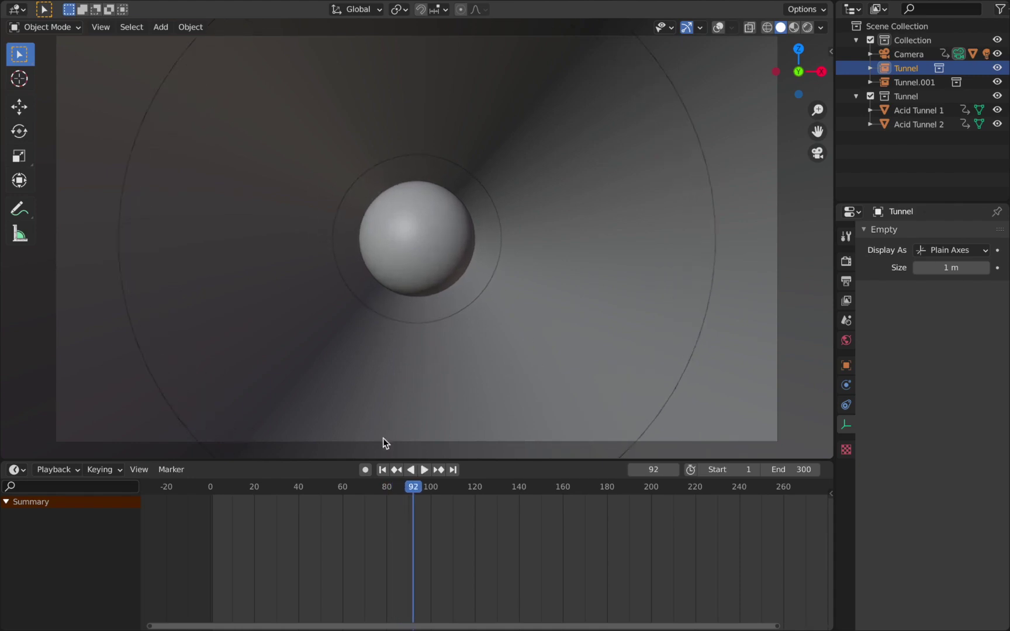
{"action": "left_click", "coordinate": [382, 469]}
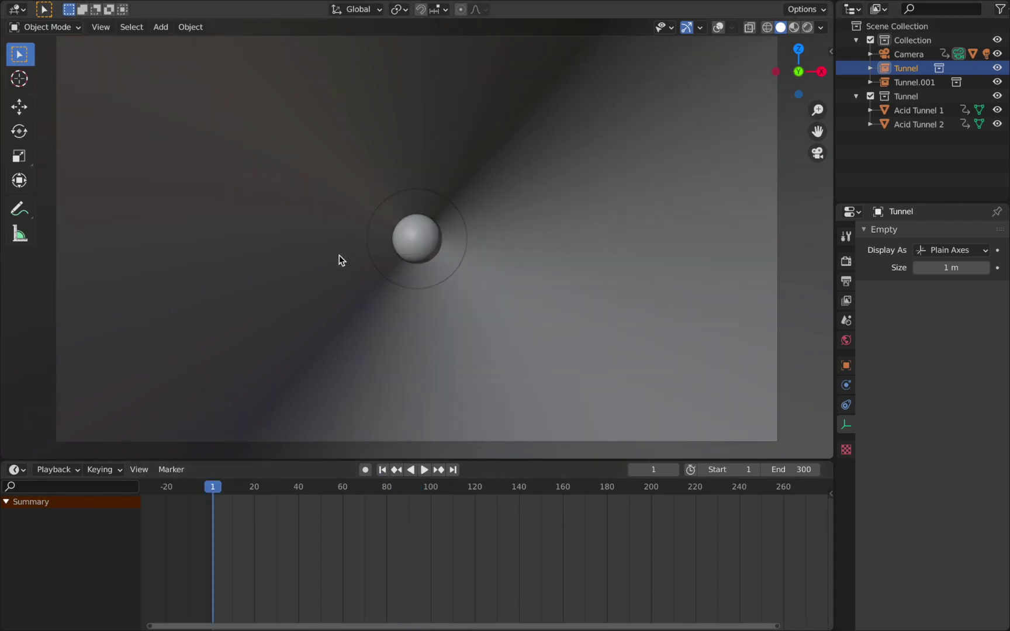
{"action": "left_click", "coordinate": [444, 441]}
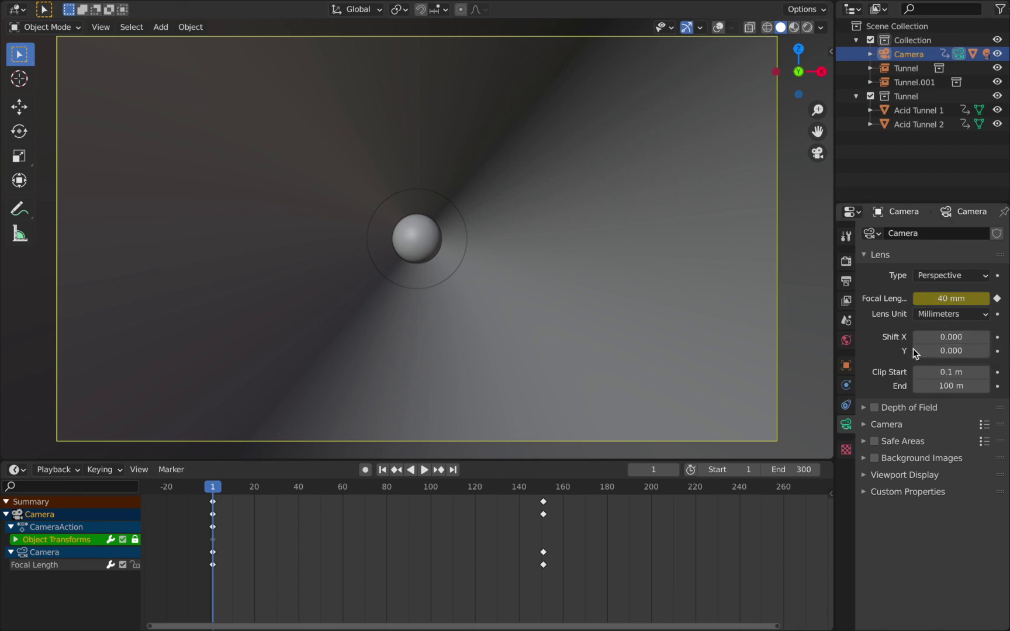
- Keyframe the camera's Shift X and Shift Y at 0.000 on frame 1, then split the 3D view in two
{"action": "mouse_move", "coordinate": [938, 338]}
{"action": "left_mouse_down"}
{"action": "mouse_move", "coordinate": [963, 338]}
{"action": "mouse_move", "coordinate": [912, 338]}
{"action": "mouse_move", "coordinate": [941, 350]}
{"action": "mouse_move", "coordinate": [993, 351]}
{"action": "mouse_move", "coordinate": [920, 351]}
{"action": "mouse_move", "coordinate": [931, 344]}
{"action": "left_mouse_up"}
{"action": "key", "text": "ctrl+z"}
{"action": "key", "text": "ctrl+z"}
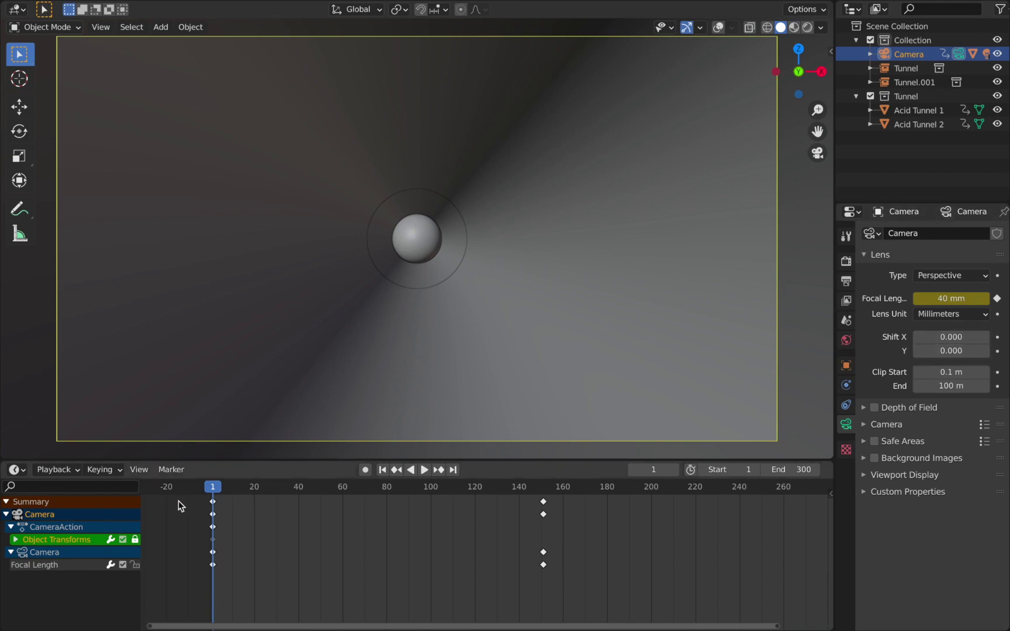
{"action": "left_click", "coordinate": [997, 337]}
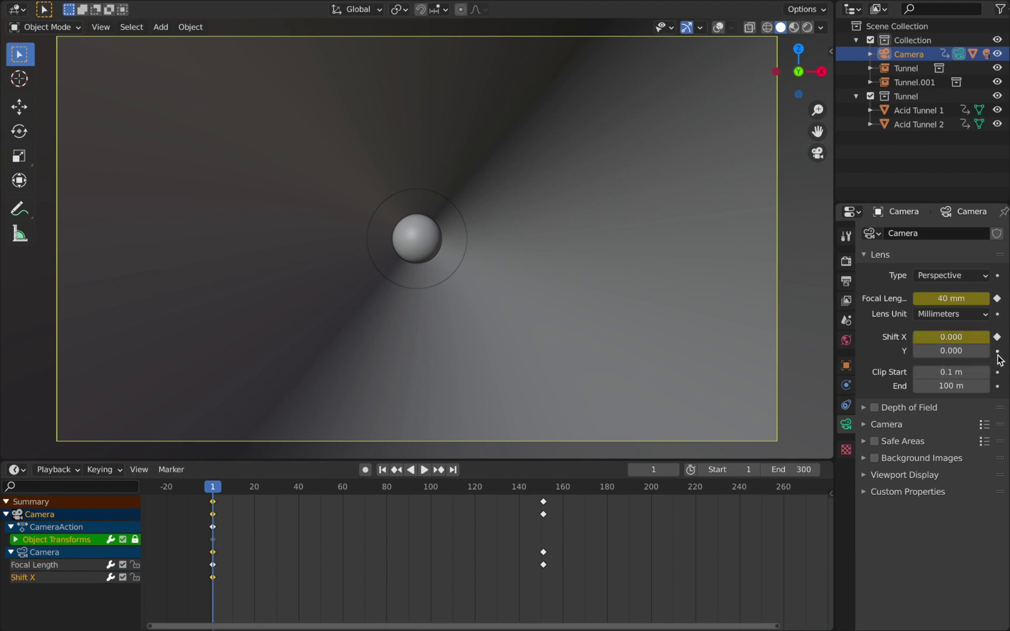
{"action": "left_click", "coordinate": [997, 351]}
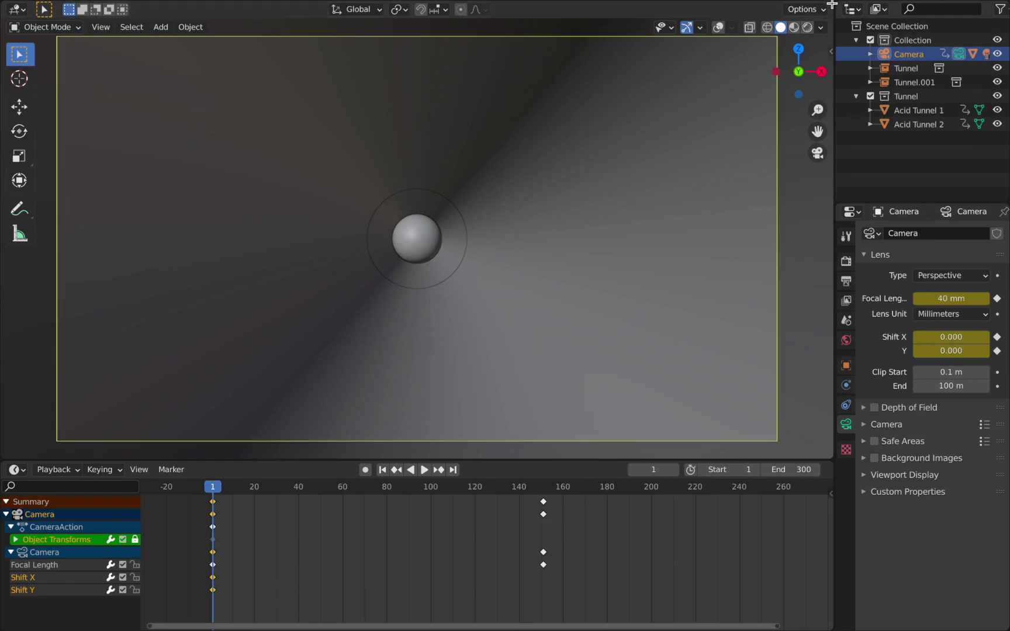
{"action": "left_click_drag", "start_coordinate": [830, 5], "coordinate": [330, 23]}
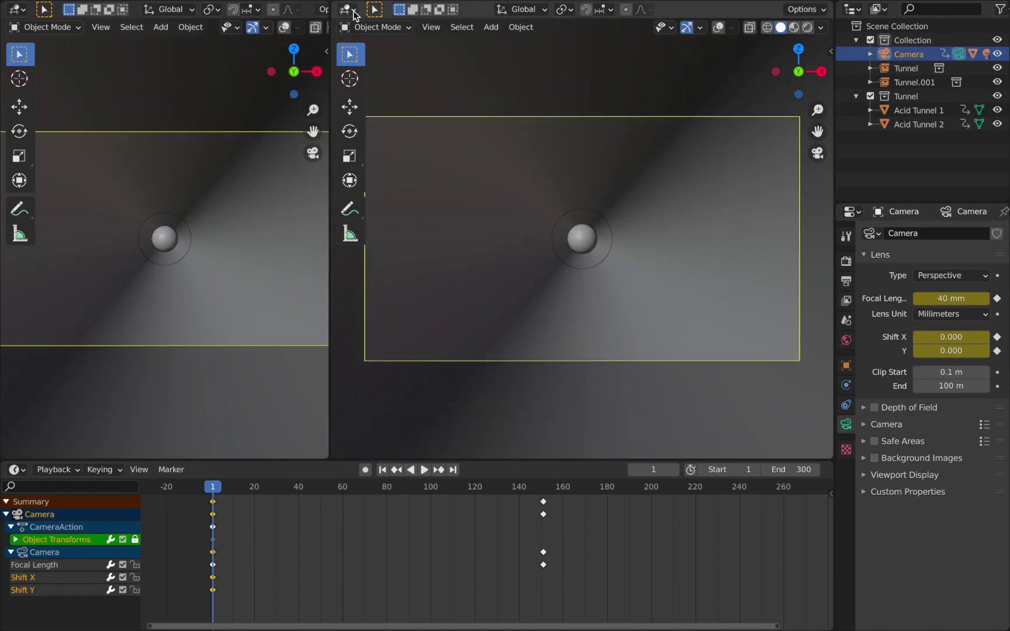
- Switch the right-hand area to a Graph Editor, select the Shift X channel and show its Modifiers panel
{"action": "left_click", "coordinate": [353, 10]}
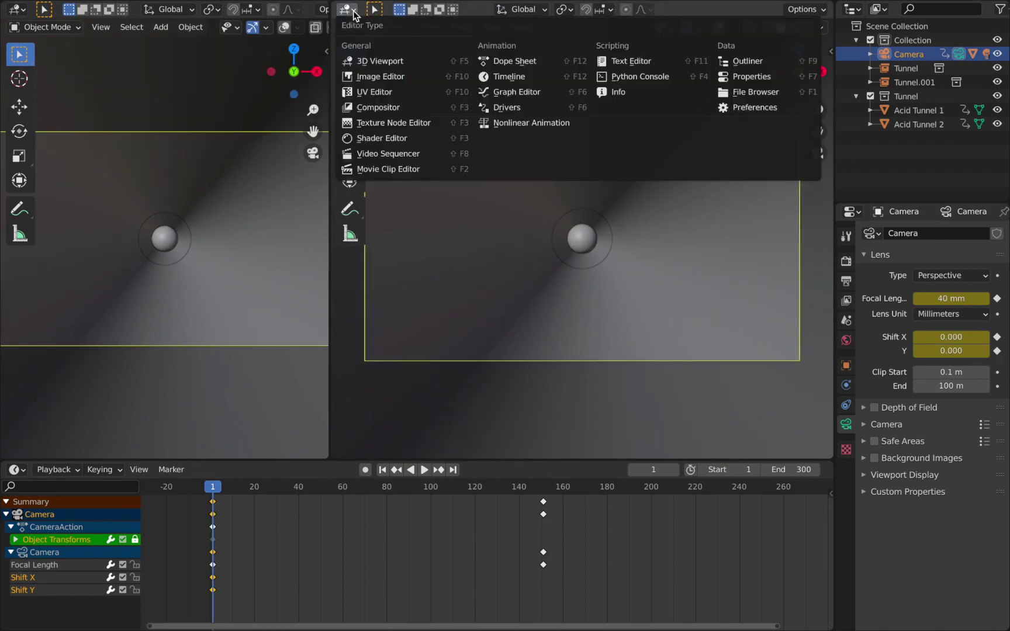
{"action": "left_click", "coordinate": [510, 92]}
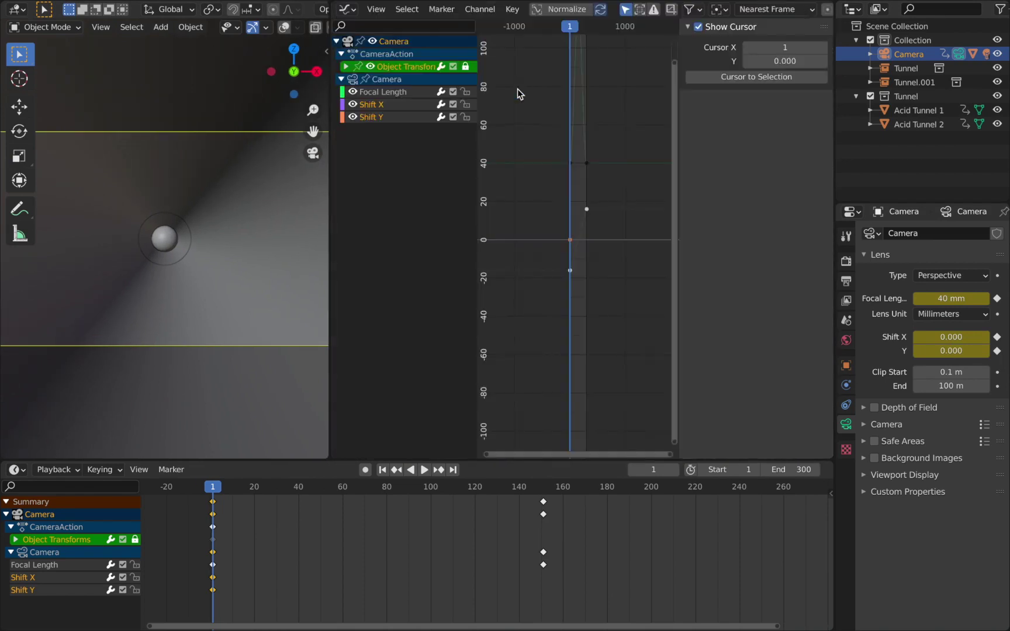
{"action": "left_click", "coordinate": [390, 106]}
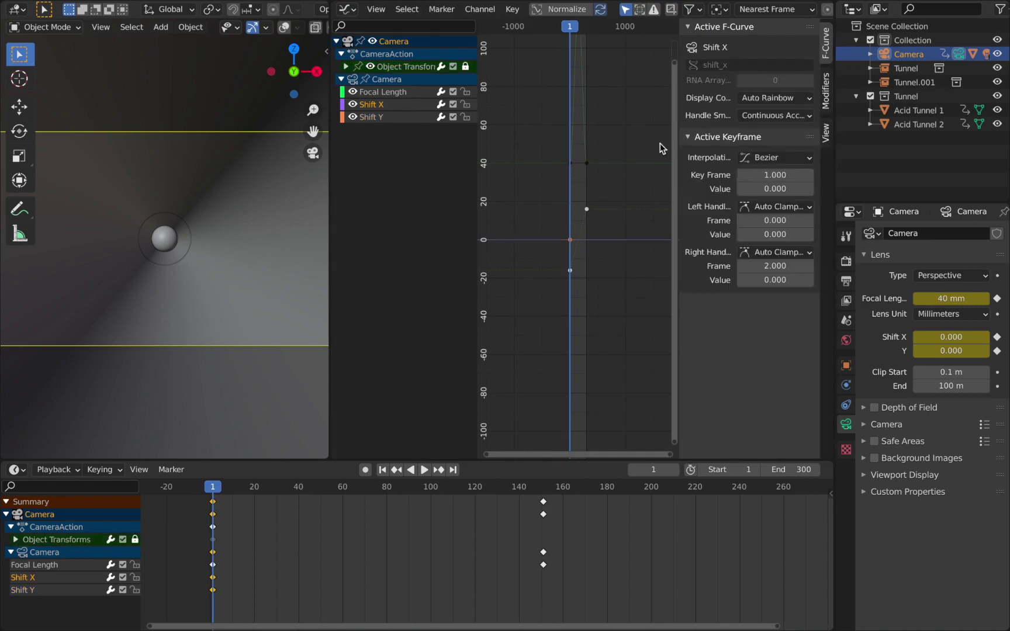
{"action": "left_click", "coordinate": [826, 90]}
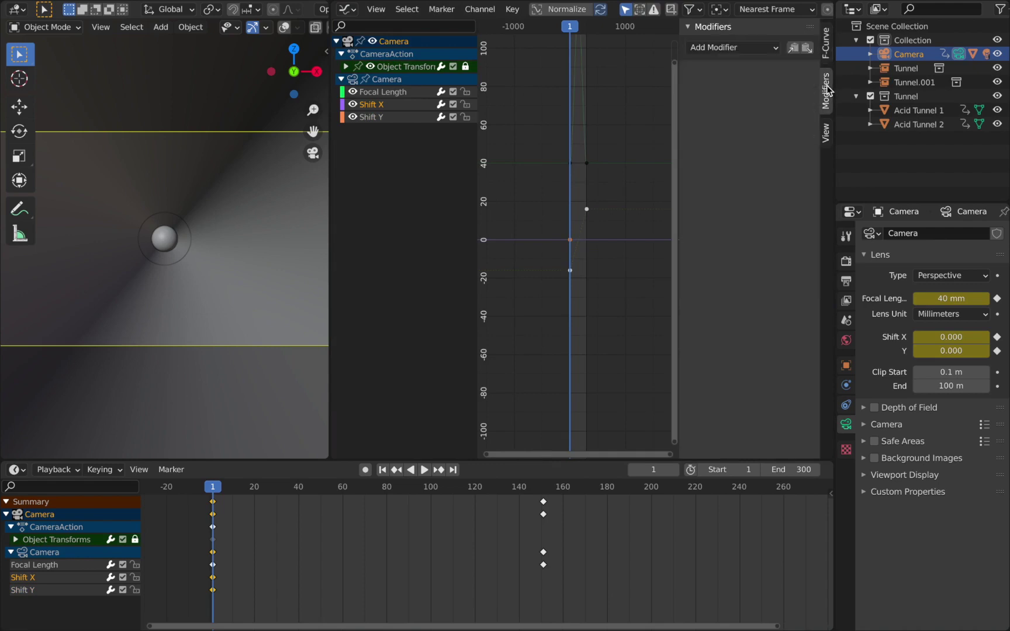
{"action": "key", "text": "n"}
{"action": "key", "text": "n"}
{"action": "key", "text": "n"}
{"action": "key", "text": "n"}
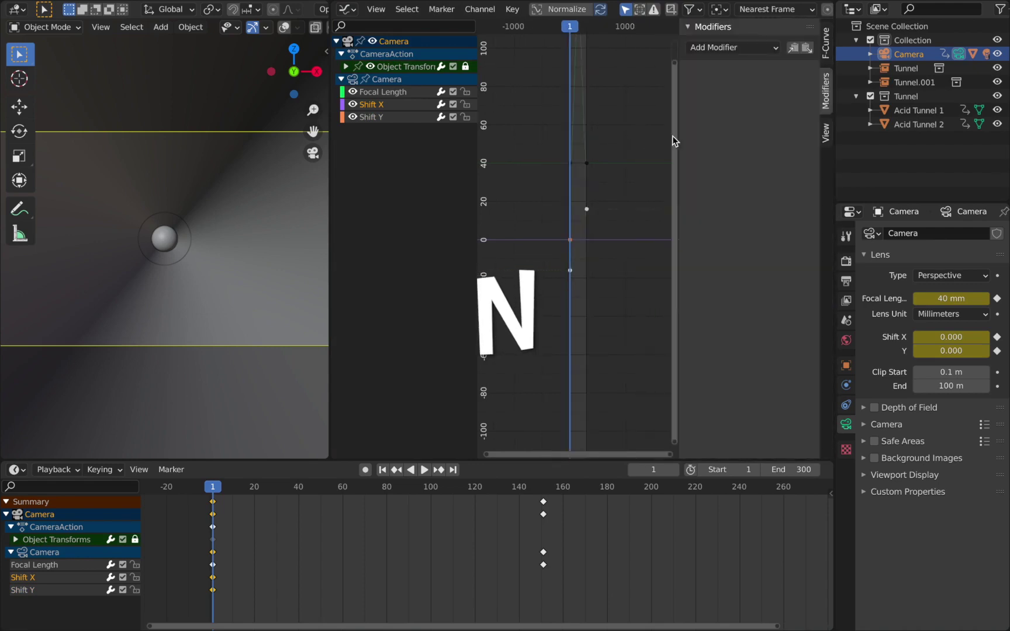
- Add a Noise modifier to the Shift X curve and frame the whole curve in view
{"action": "left_click", "coordinate": [745, 48]}
{"action": "left_click", "coordinate": [744, 55]}
{"action": "left_click", "coordinate": [743, 51]}
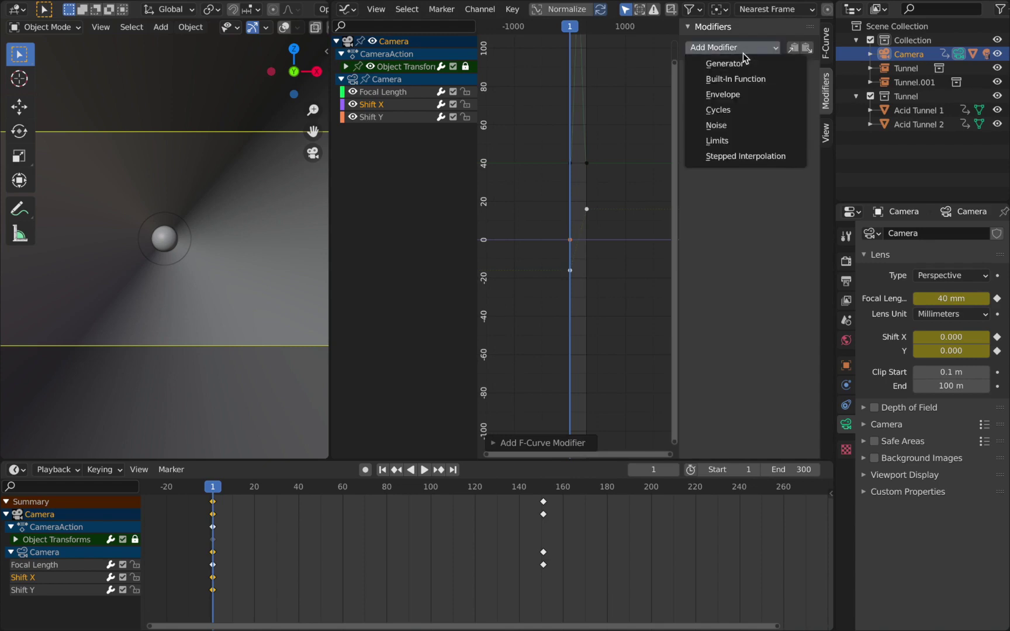
{"action": "left_click", "coordinate": [723, 128]}
{"action": "key", "text": "Home"}
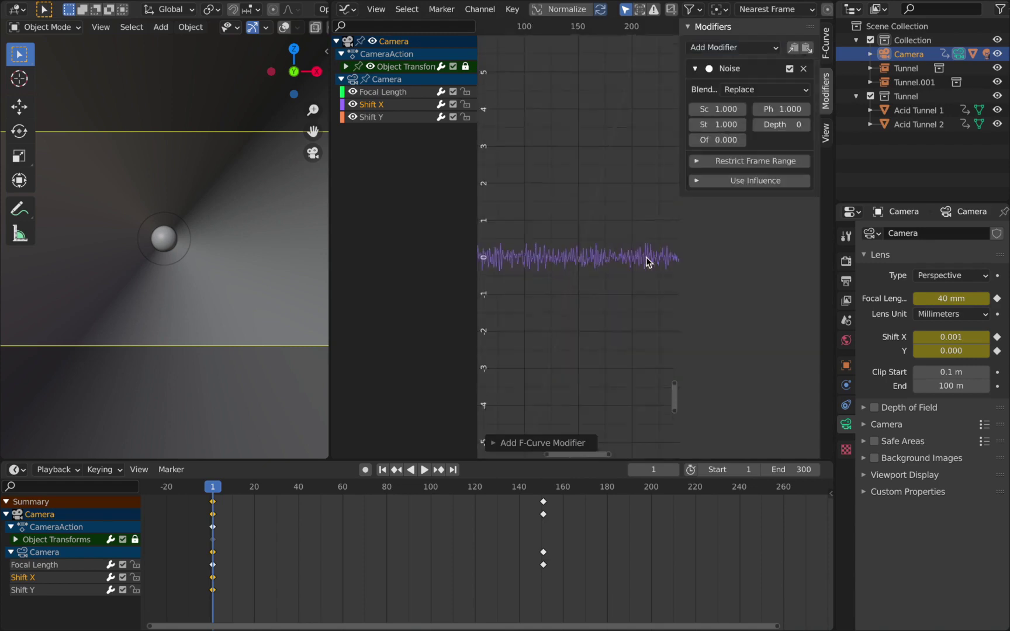
{"action": "scroll", "coordinate": [554, 290], "scroll_direction": "up", "scroll_amount": 5}
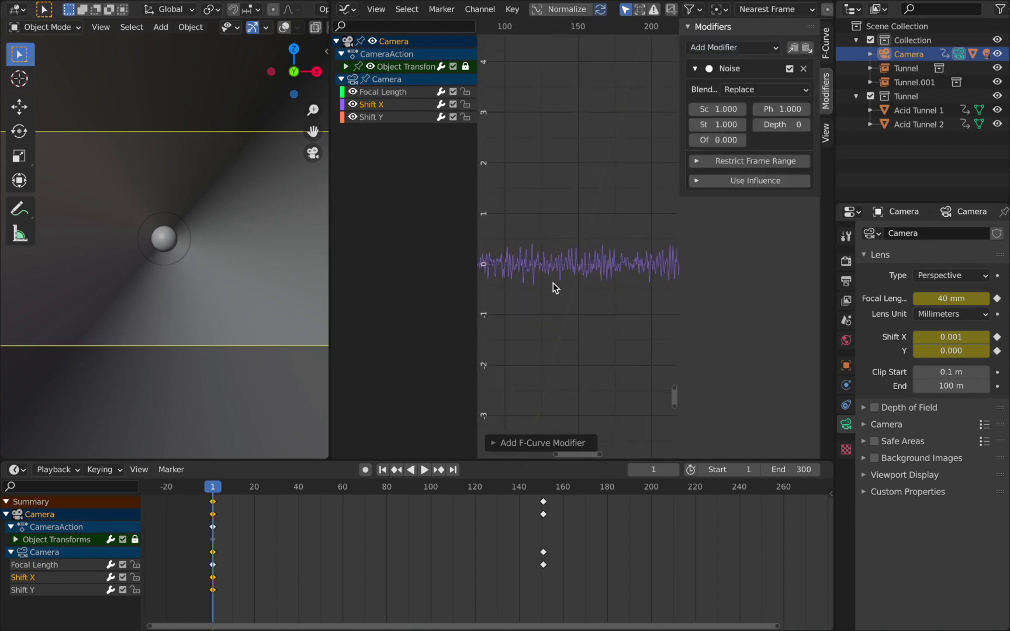
{"action": "scroll", "coordinate": [554, 289], "scroll_direction": "down", "scroll_amount": 2}
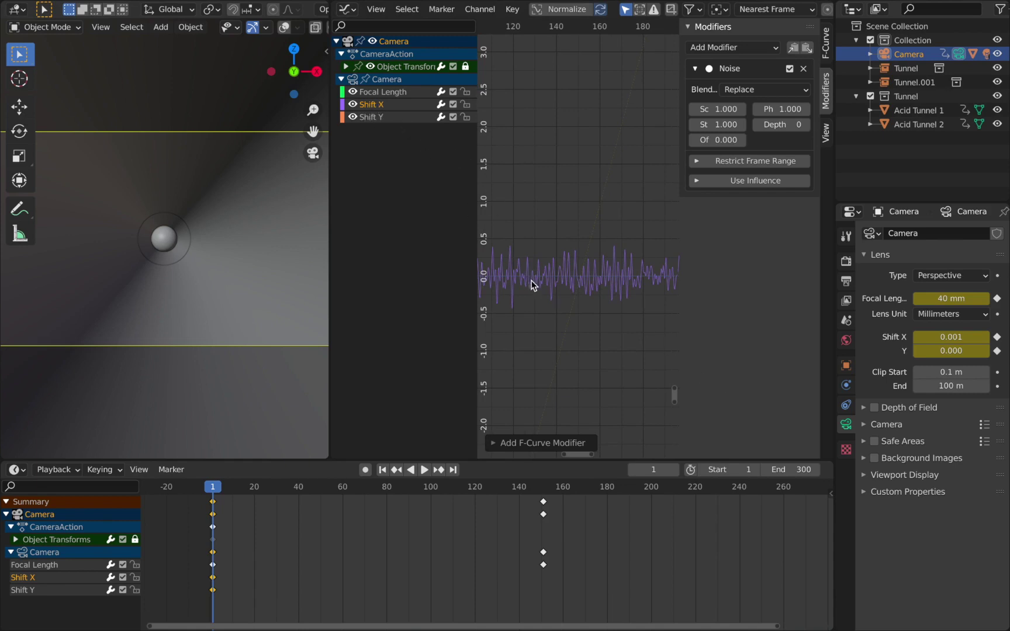
{"action": "scroll", "coordinate": [517, 288], "scroll_direction": "up", "scroll_amount": 3}
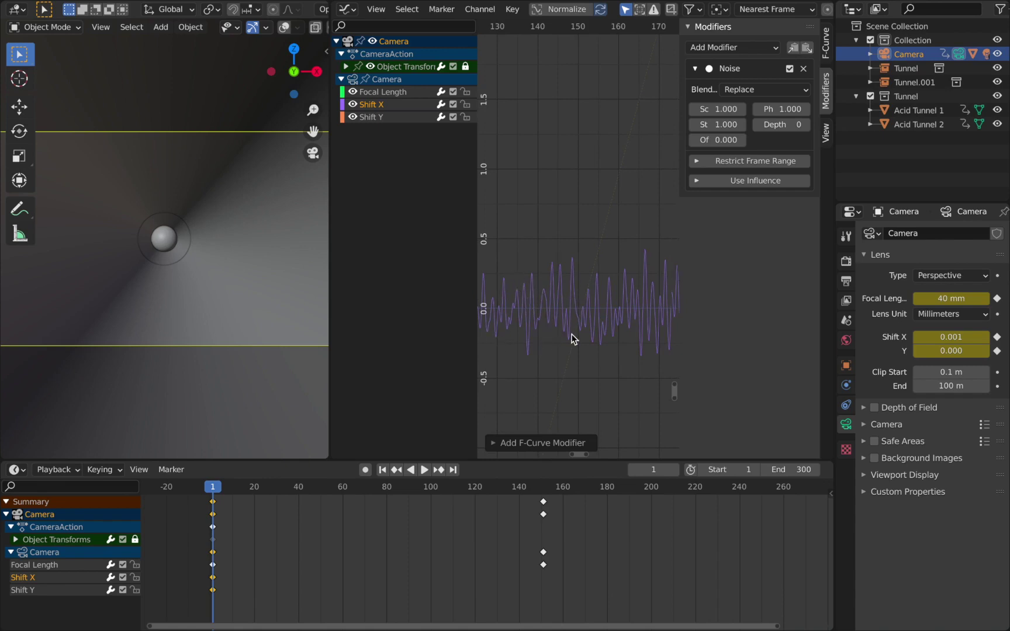
- Raise the Noise Scale to 10.800 while playing back the slower shake
{"action": "key", "text": "space"}
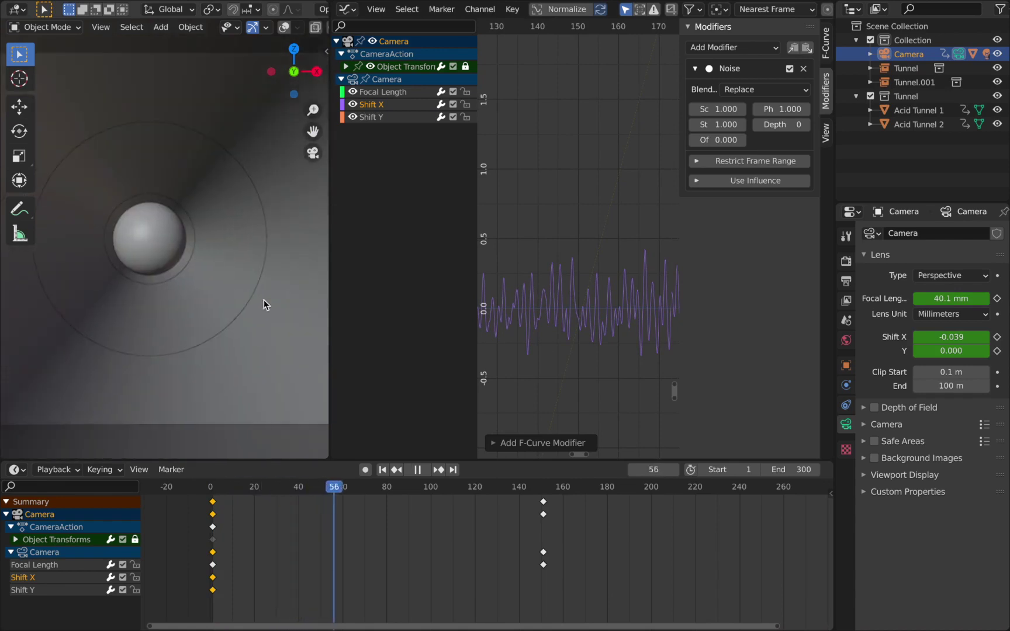
{"action": "left_click_drag", "start_coordinate": [724, 109], "coordinate": [751, 109]}
{"action": "key", "text": "space"}
{"action": "scroll", "coordinate": [577, 239], "scroll_direction": "down", "scroll_amount": 10}
{"action": "key", "text": "space"}
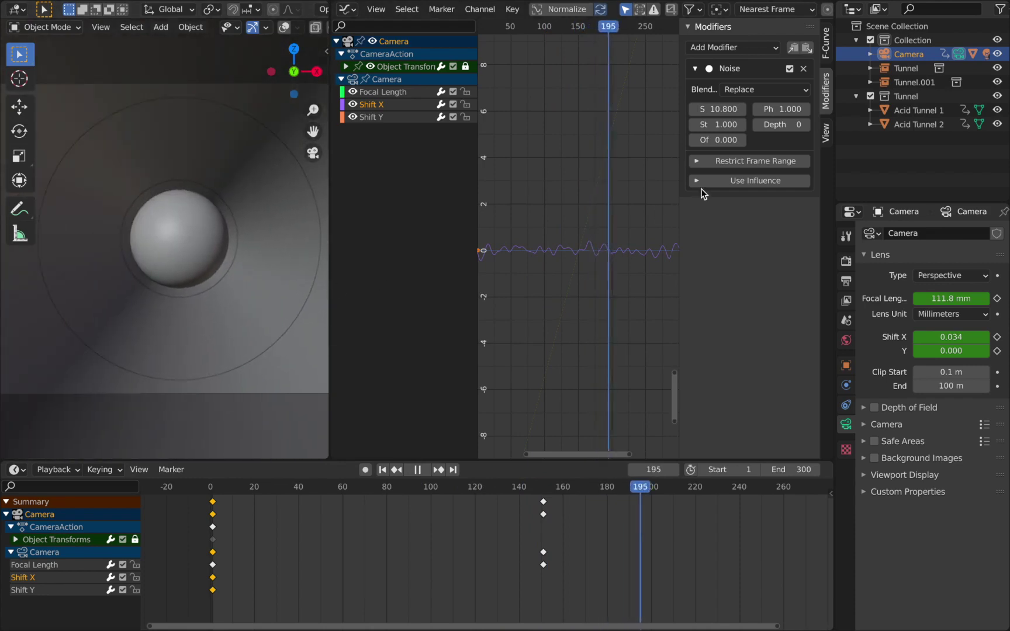
- Set the Shift X Noise Strength to 0.1 and play back the subtler shake
{"action": "key", "text": "space"}
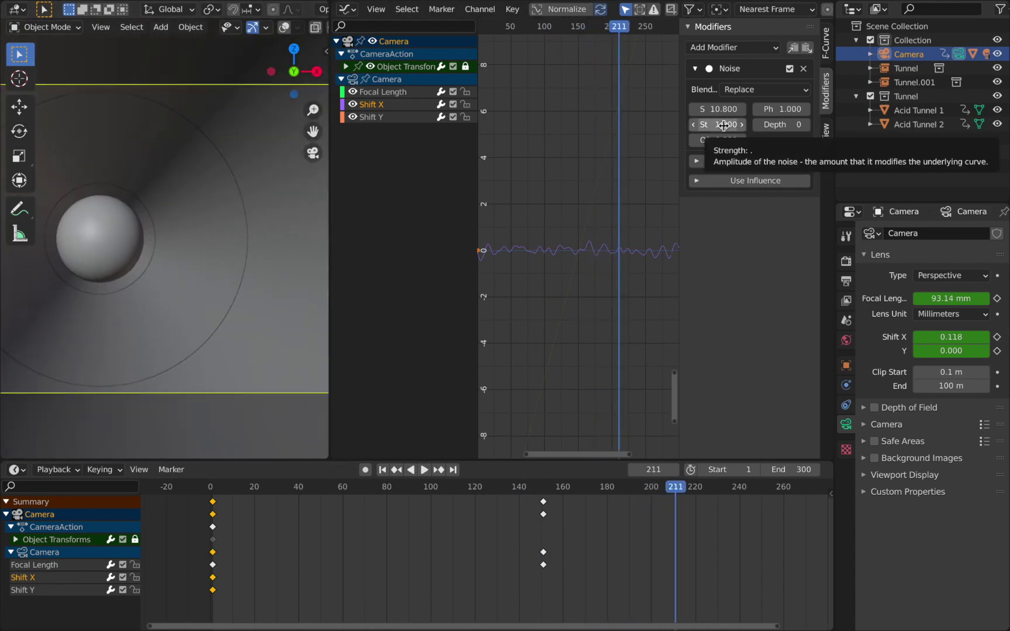
{"action": "left_click", "coordinate": [724, 124]}
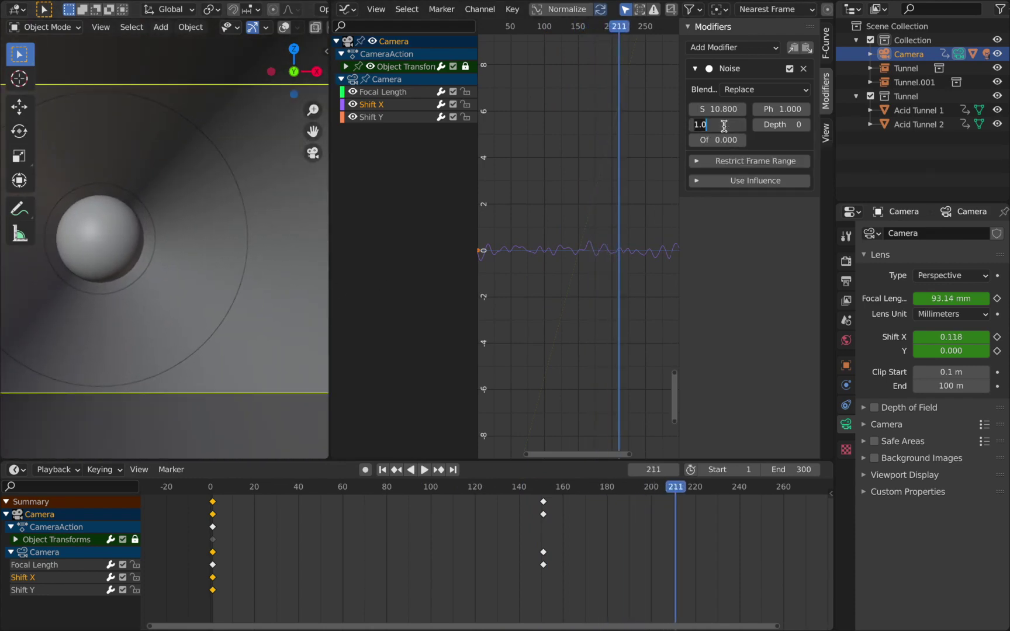
{"action": "key", "text": "Return"}
{"action": "key", "text": "shift+Left"}
{"action": "key", "text": "space"}
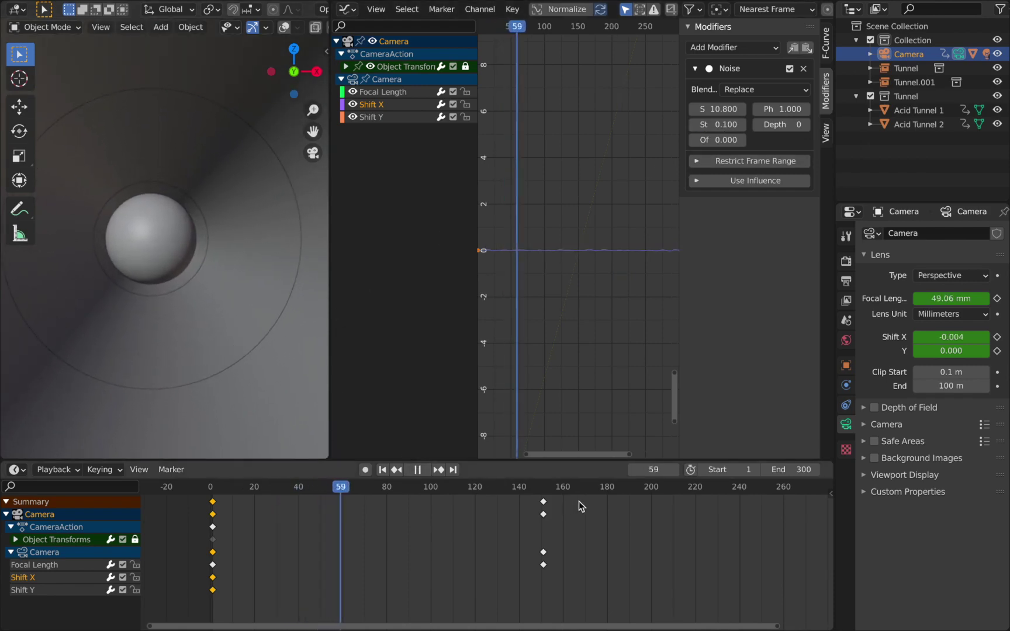
{"action": "key", "text": "space"}
- Check the shake near the end of the shot, stopping at frames 291 and 297
{"action": "key", "text": "Home"}
{"action": "scroll", "coordinate": [537, 543], "scroll_direction": "down", "scroll_amount": 2}
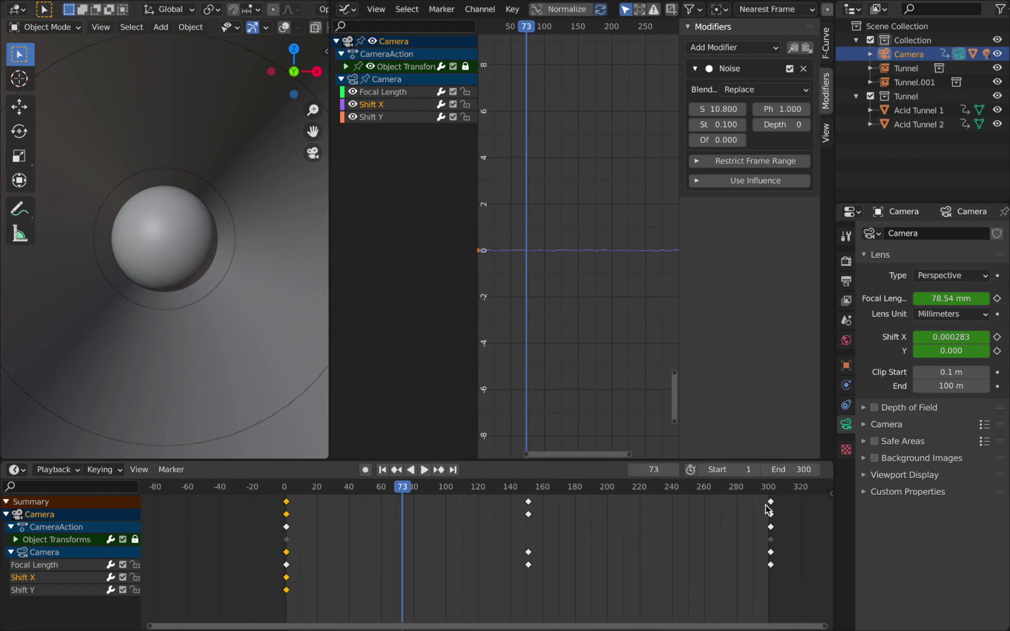
{"action": "left_click", "coordinate": [728, 489]}
{"action": "key", "text": "space"}
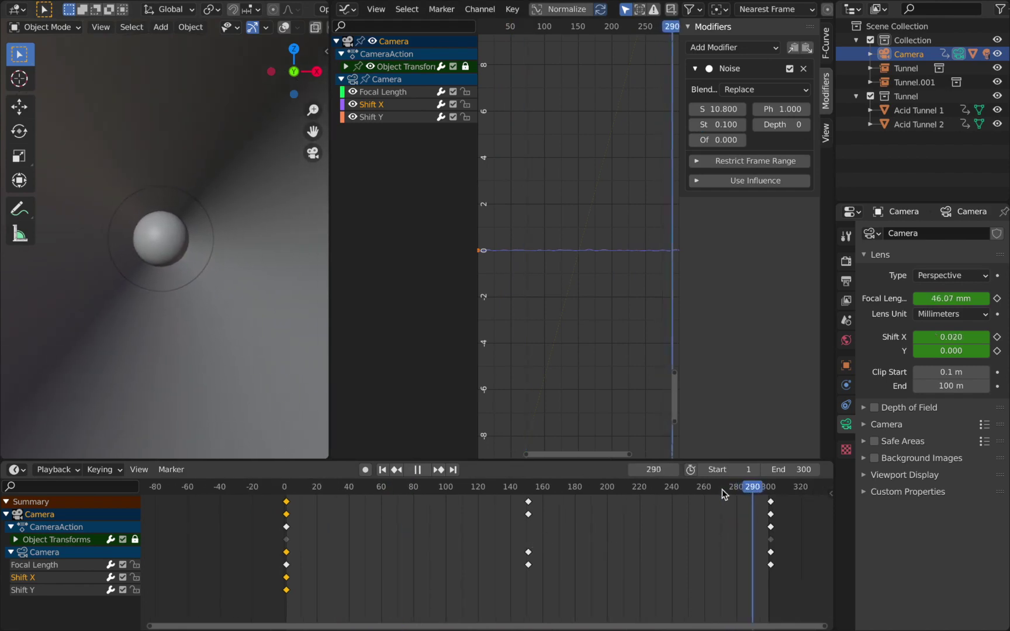
{"action": "left_click", "coordinate": [755, 492]}
{"action": "key", "text": "space"}
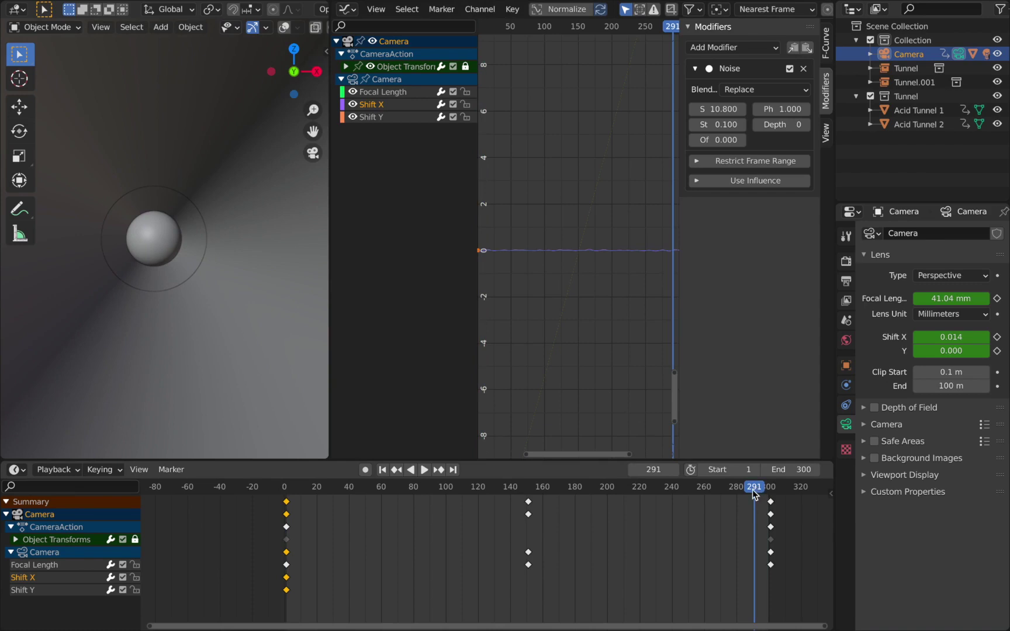
{"action": "key", "text": "space"}
{"action": "left_click", "coordinate": [763, 494]}
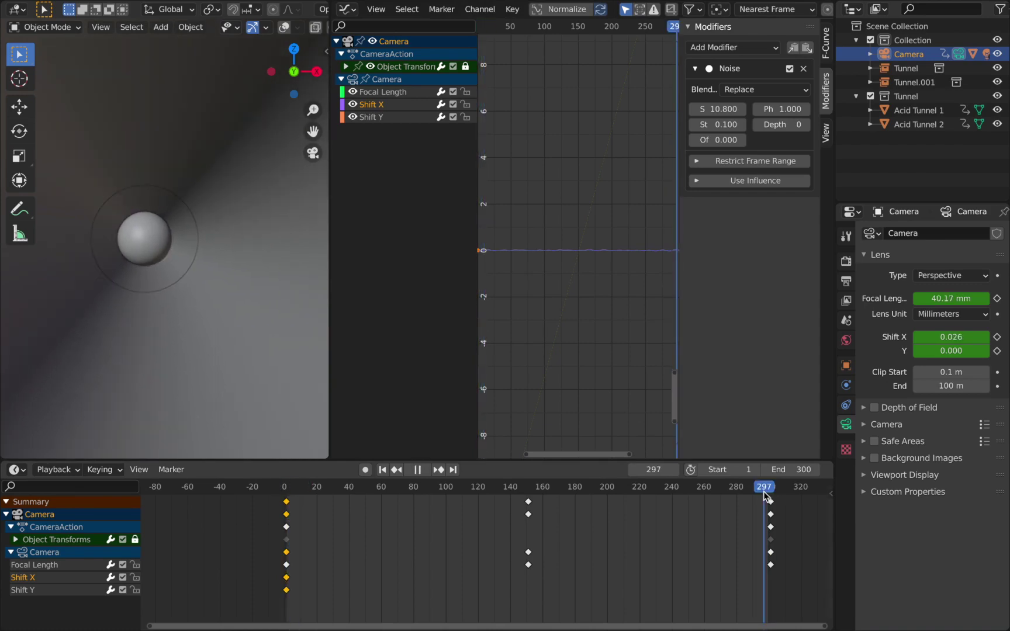
{"action": "left_click_drag", "start_coordinate": [766, 495], "coordinate": [766, 495]}
{"action": "key", "text": "space"}
{"action": "scroll", "coordinate": [613, 276], "scroll_direction": "up", "scroll_amount": 5}
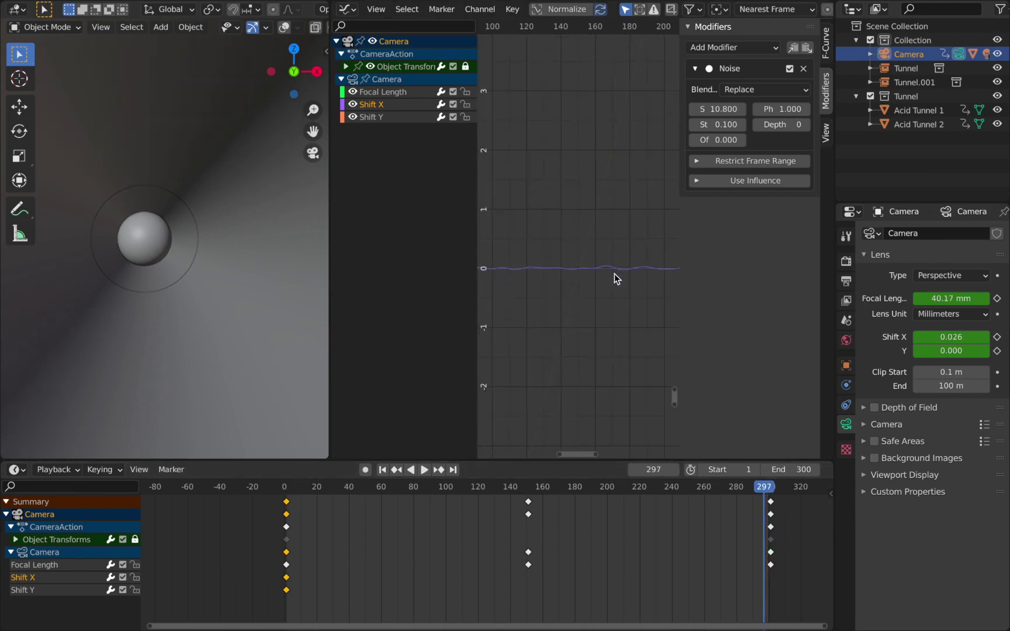
{"action": "scroll", "coordinate": [609, 263], "scroll_direction": "down", "scroll_amount": 3}
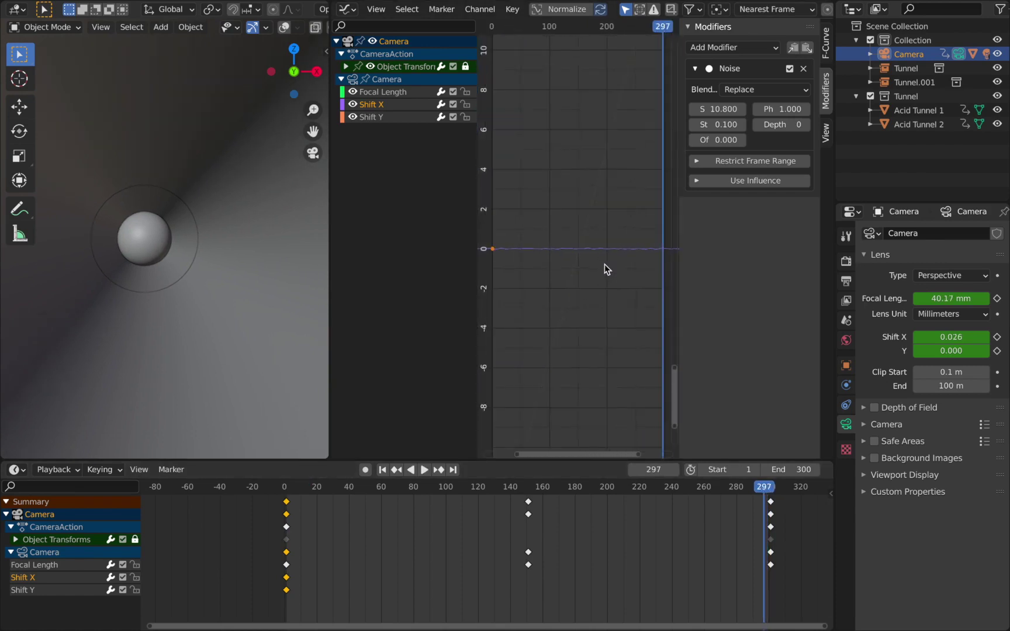
- Enable Restrict Frame Range on the Shift X Noise modifier and set its End to 300
{"action": "left_click", "coordinate": [696, 162]}
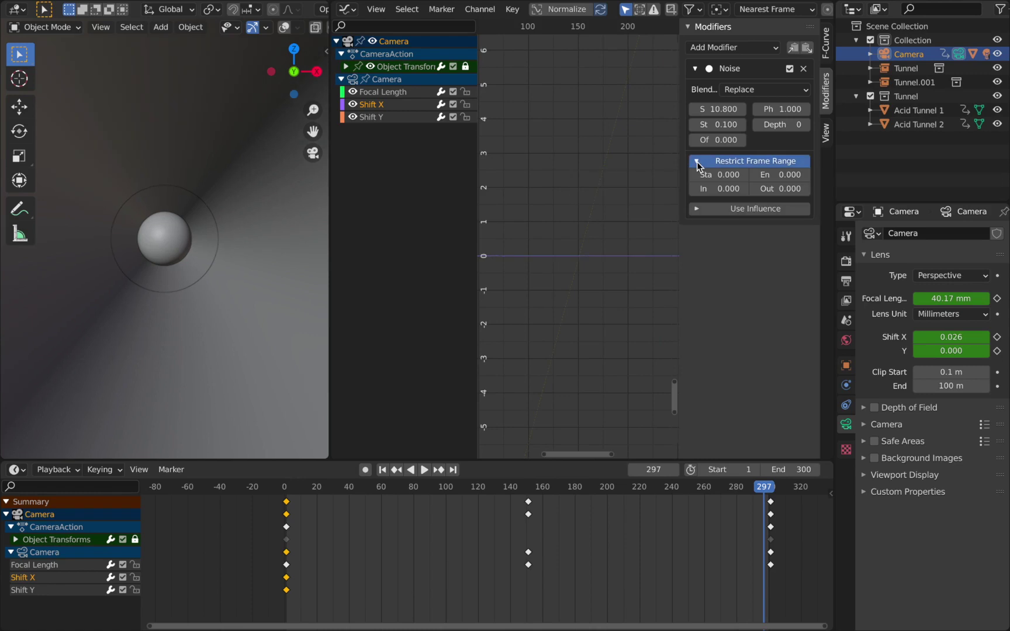
{"action": "scroll", "coordinate": [570, 251], "scroll_direction": "up", "scroll_amount": 1}
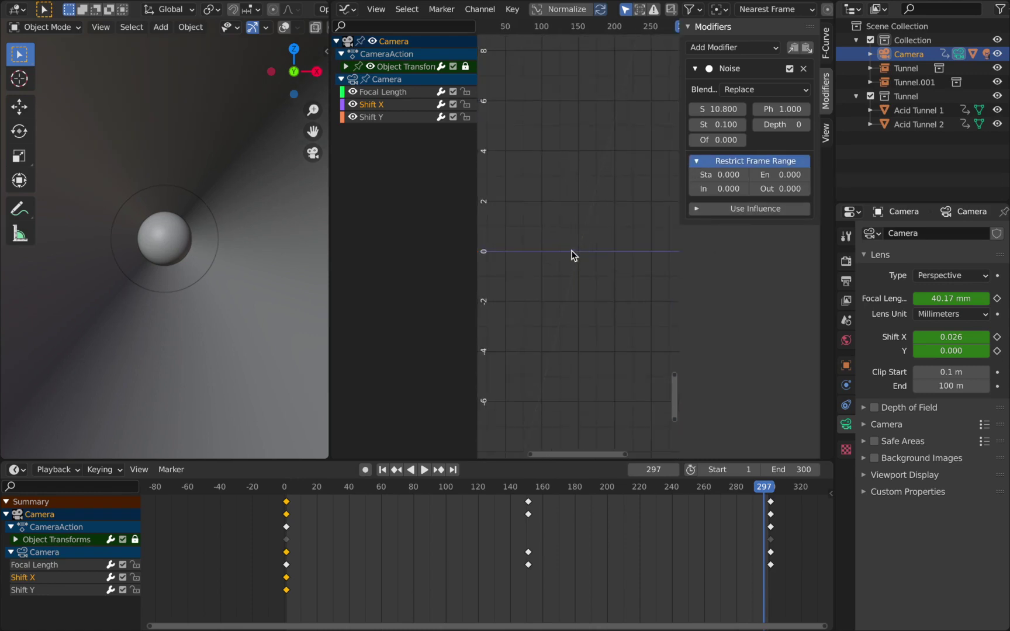
{"action": "scroll", "coordinate": [534, 280], "scroll_direction": "down", "scroll_amount": 3}
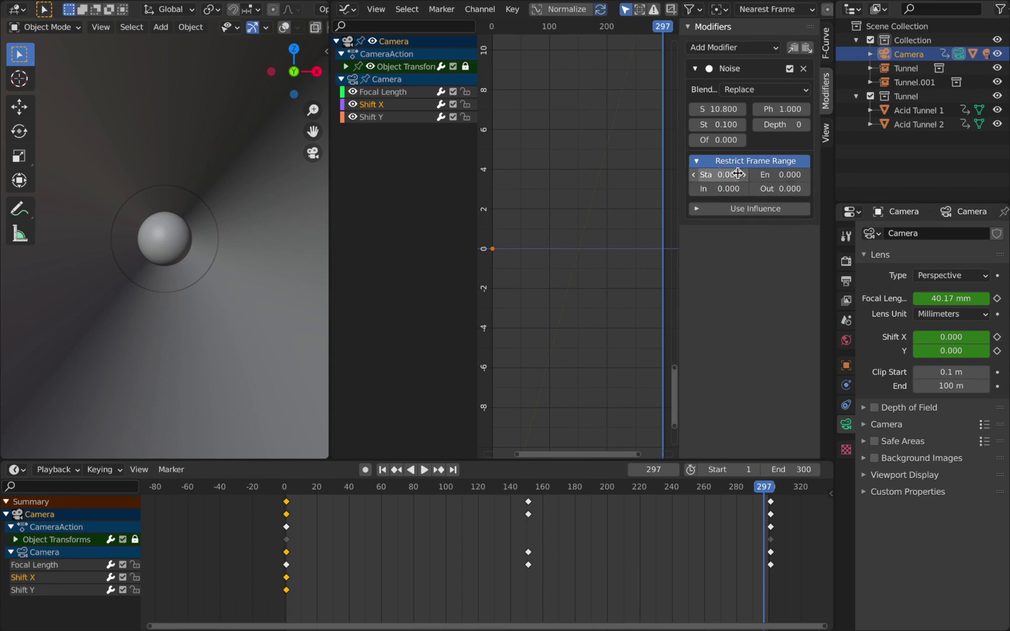
{"action": "left_click", "coordinate": [784, 176]}
{"action": "type", "text": "300.0"}
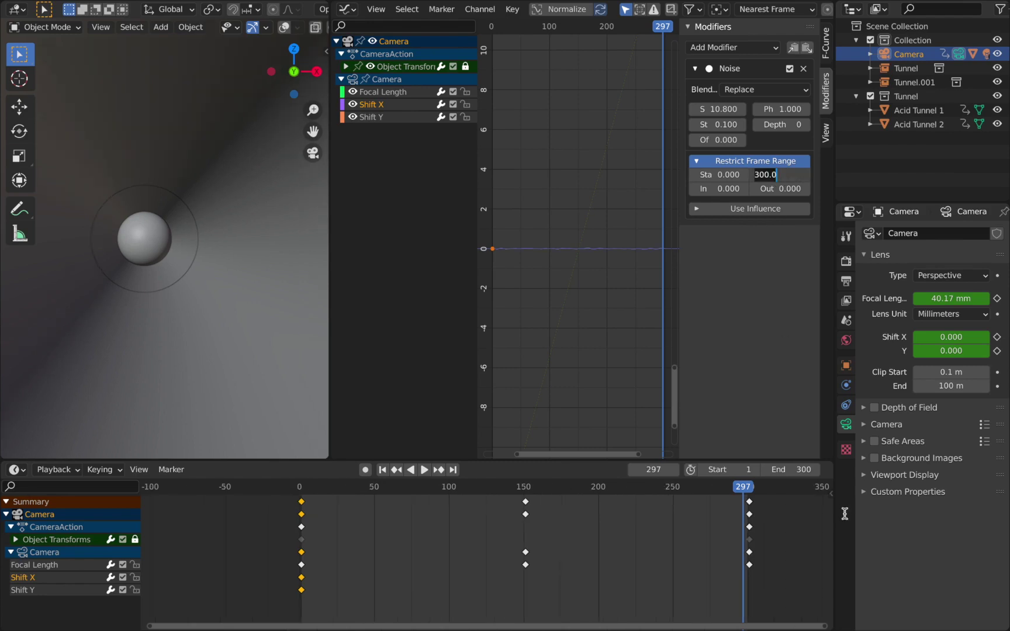
{"action": "key", "text": "Return"}
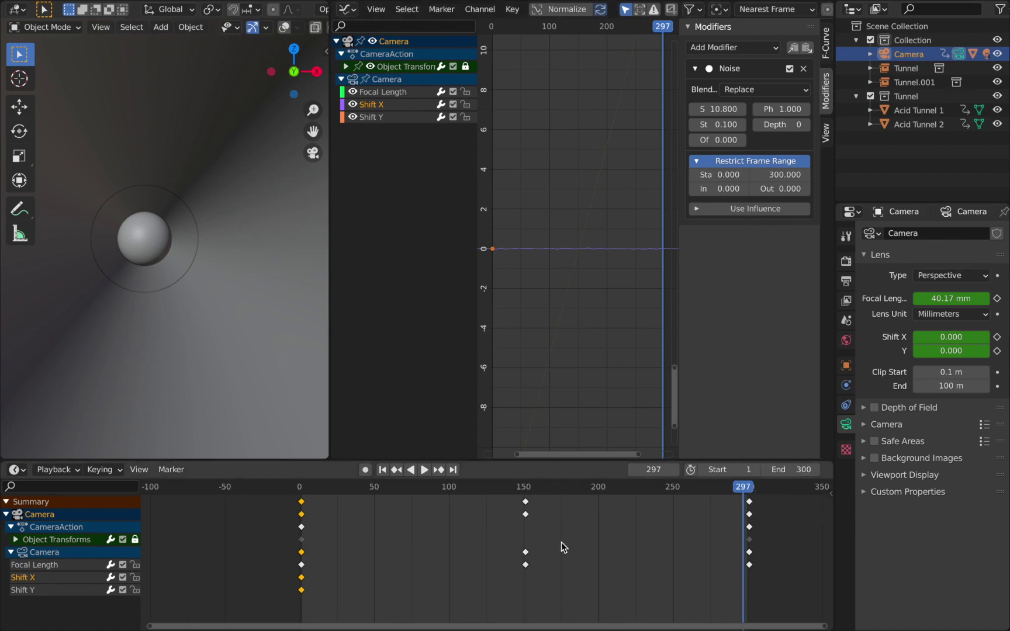
{"action": "scroll", "coordinate": [560, 266], "scroll_direction": "up", "scroll_amount": 2}
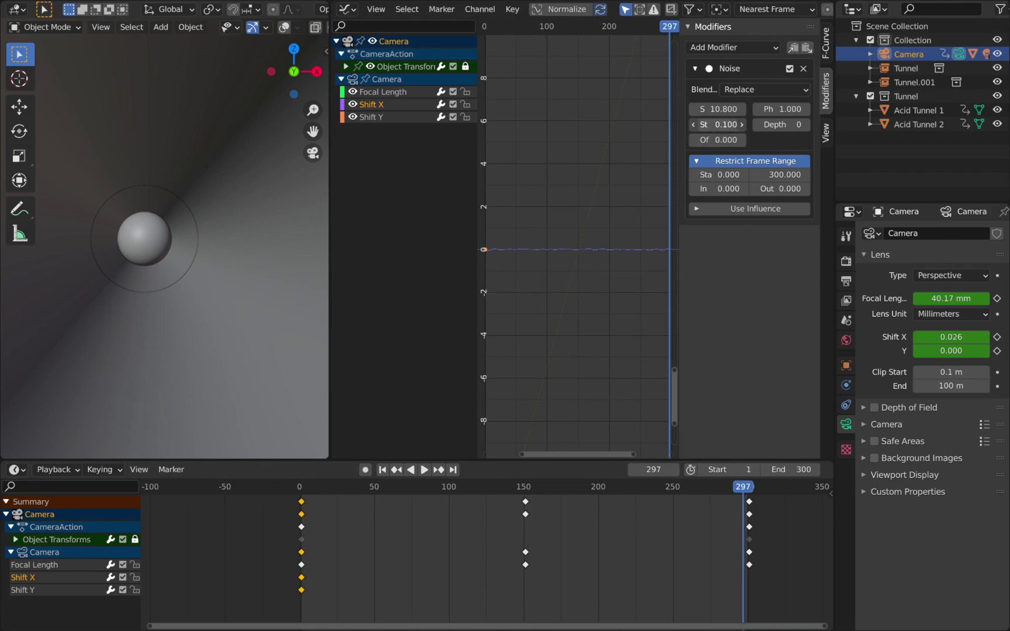
- Raise the Noise Strength to 4.3, preview the stronger shake, and move the range start to frame 1
{"action": "left_click_drag", "start_coordinate": [722, 124], "coordinate": [754, 124]}
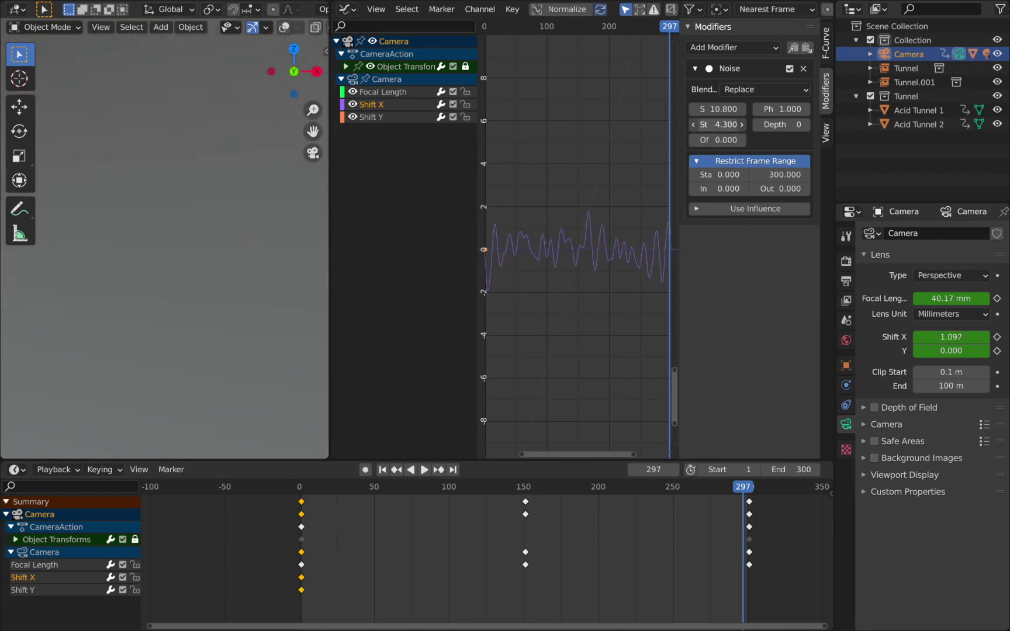
{"action": "scroll", "coordinate": [565, 242], "scroll_direction": "down", "scroll_amount": 1}
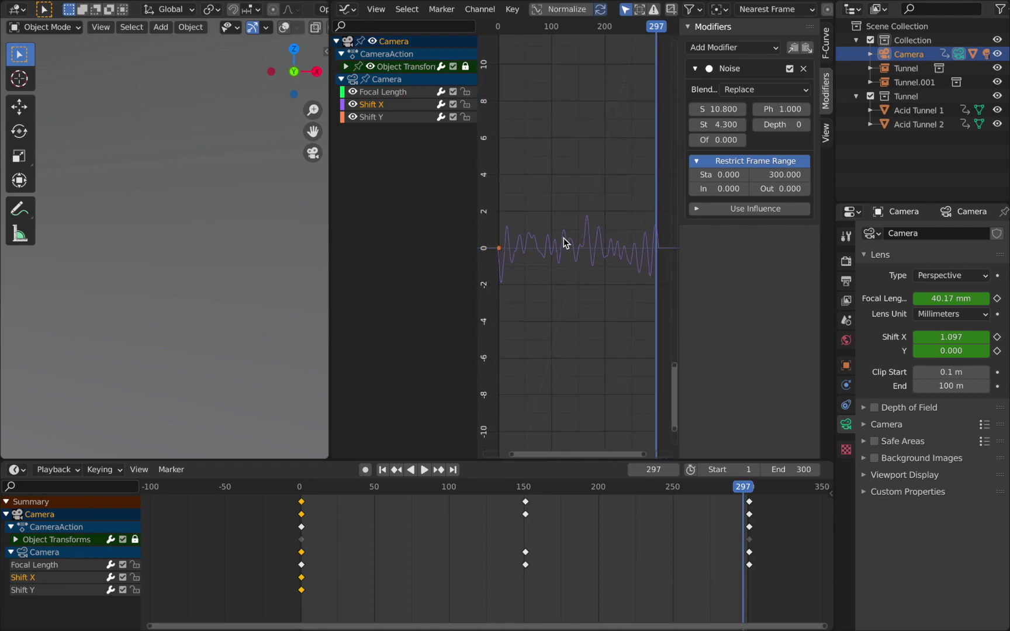
{"action": "key", "text": "space"}
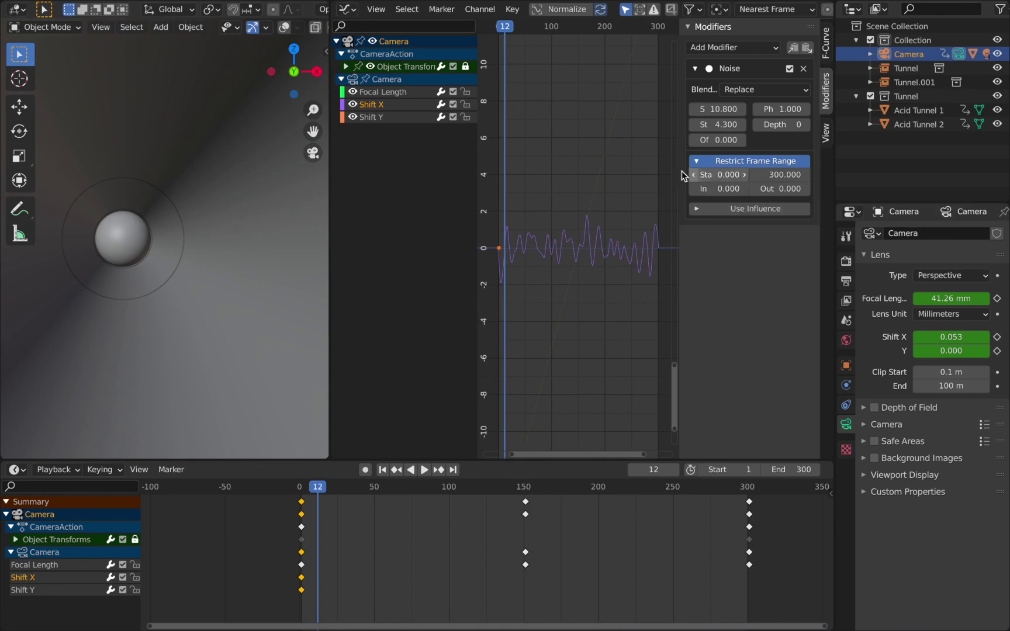
{"action": "scroll", "coordinate": [537, 245], "scroll_direction": "down", "scroll_amount": 1}
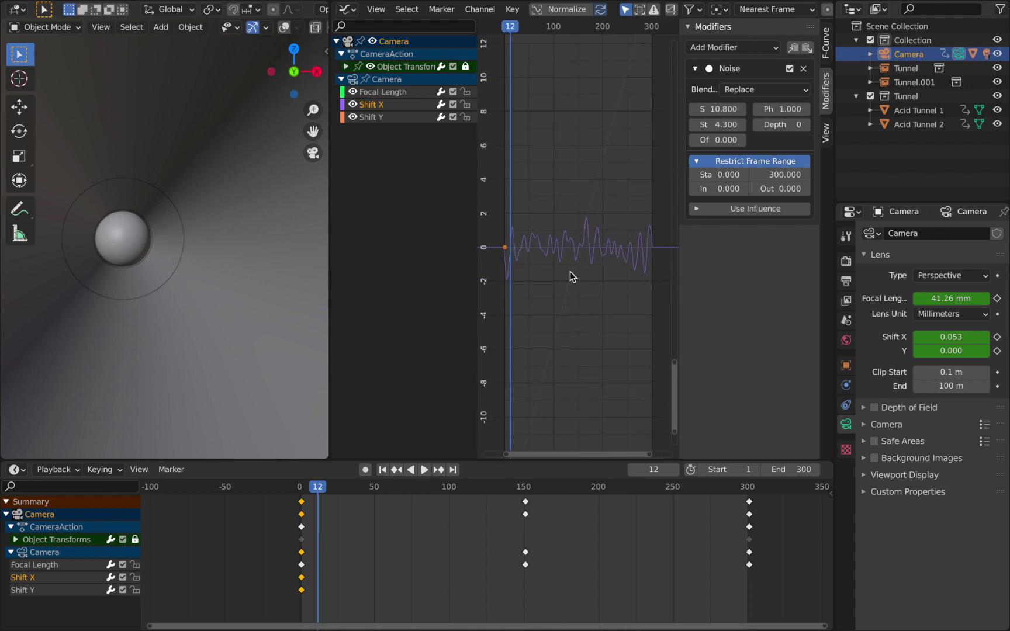
{"action": "left_click_drag", "start_coordinate": [728, 175], "coordinate": [734, 175]}
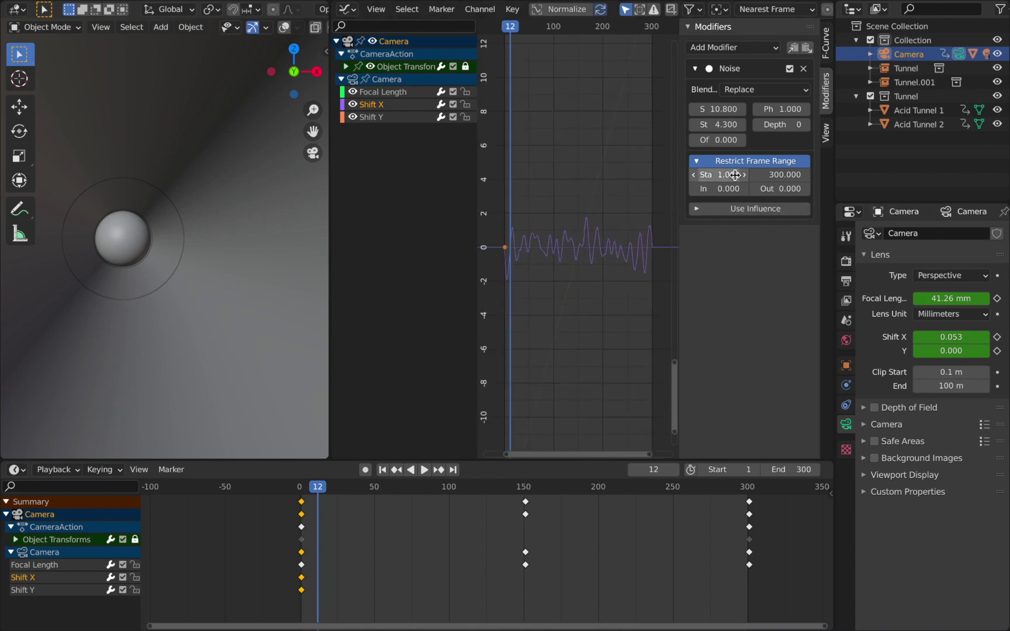
- Set the Noise modifier's Blend In to 100 frames
{"action": "left_click_drag", "start_coordinate": [719, 189], "coordinate": [763, 189]}
{"action": "left_click", "coordinate": [702, 189]}
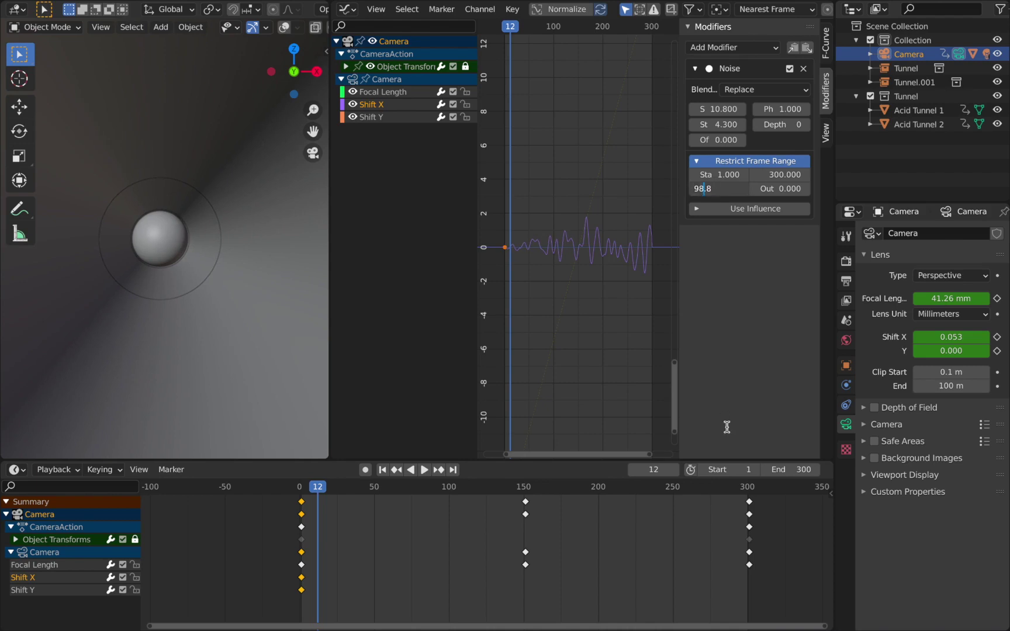
{"action": "key", "text": "Return"}
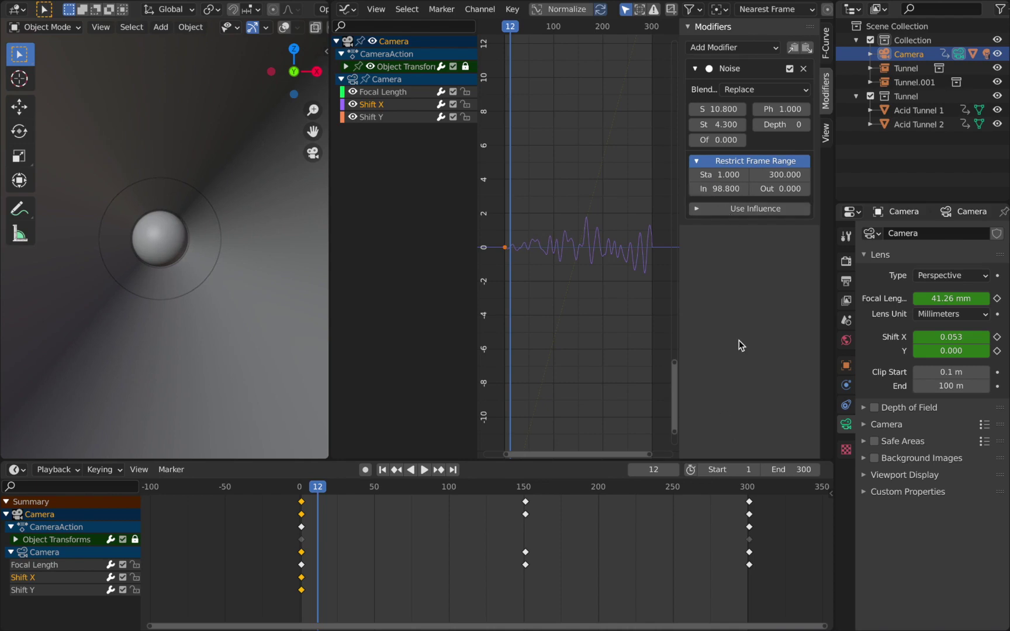
{"action": "left_click", "coordinate": [721, 189]}
{"action": "type", "text": "100"}
{"action": "key", "text": "Return"}
{"action": "key", "text": "shift+Left"}
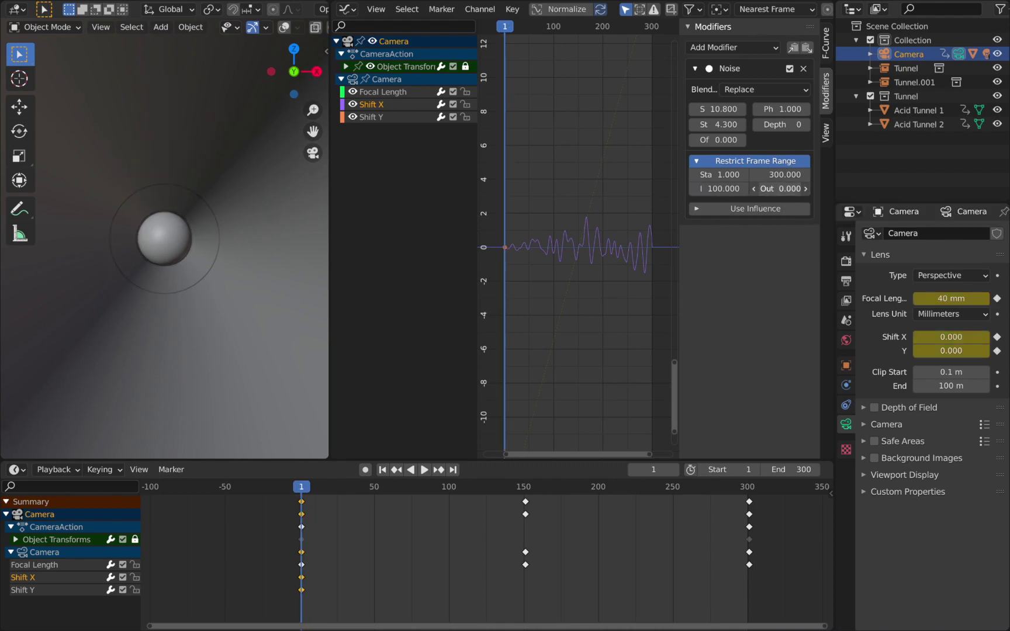
- Set Blend Out to 200 frames and jump to frame 251 to inspect the taper
{"action": "left_click", "coordinate": [771, 189]}
{"action": "type", "text": "200"}
{"action": "key", "text": "Return"}
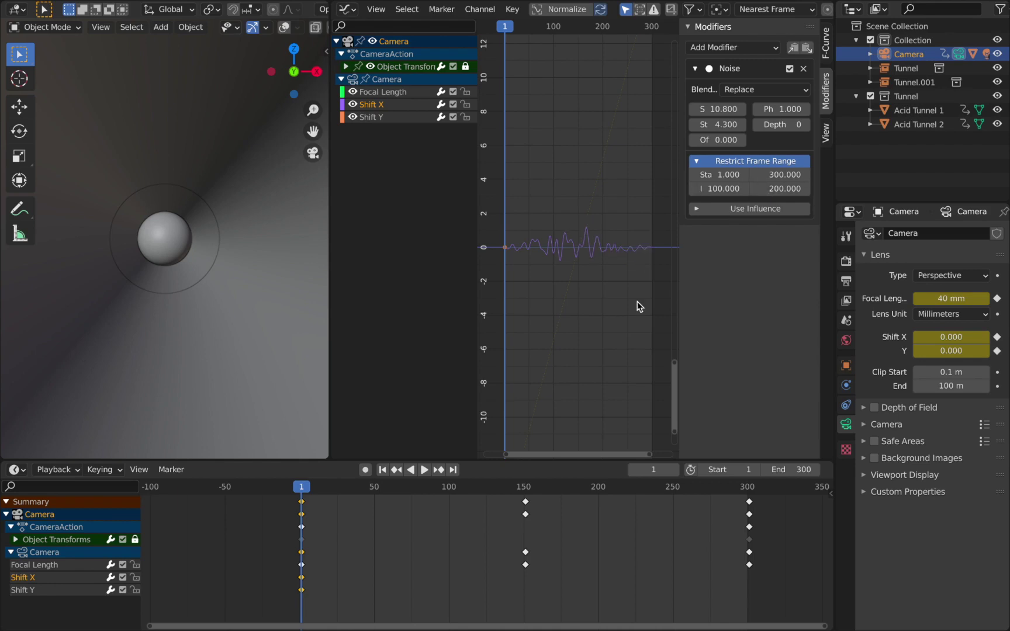
{"action": "key", "text": "Home"}
{"action": "scroll", "coordinate": [505, 253], "scroll_direction": "down", "scroll_amount": 1}
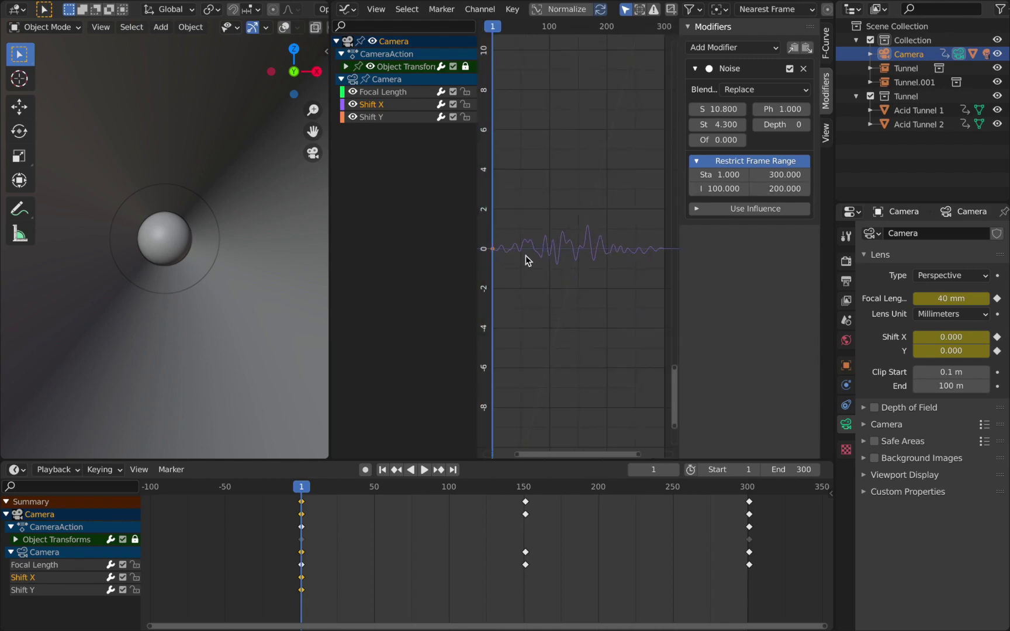
{"action": "left_click", "coordinate": [637, 255]}
- Set the restricted range's End frame to 299 during playback
{"action": "key", "text": "space"}
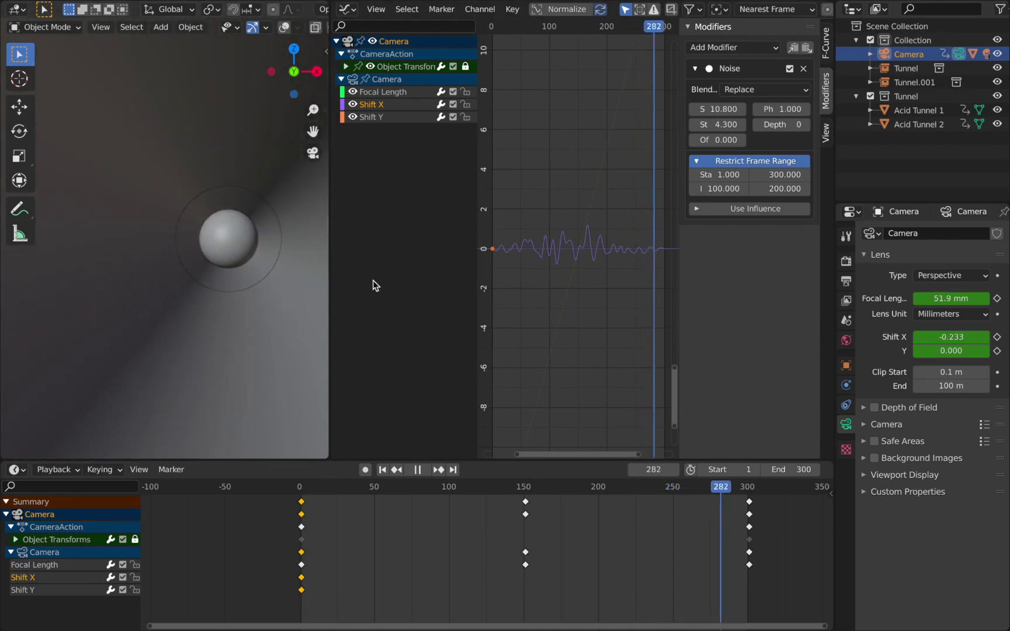
{"action": "left_click", "coordinate": [776, 174]}
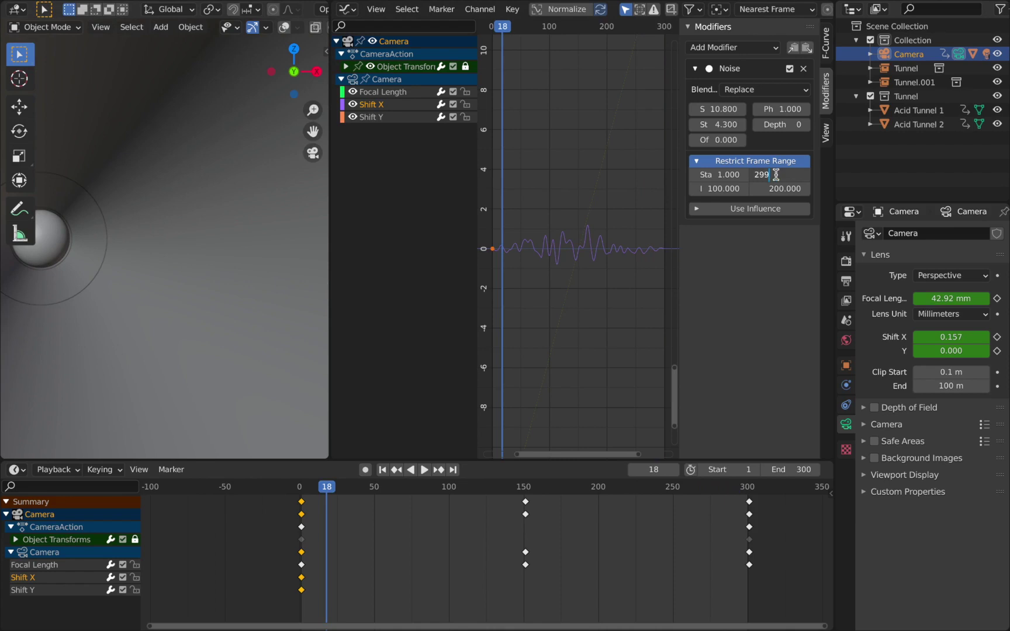
{"action": "key", "text": "Return"}
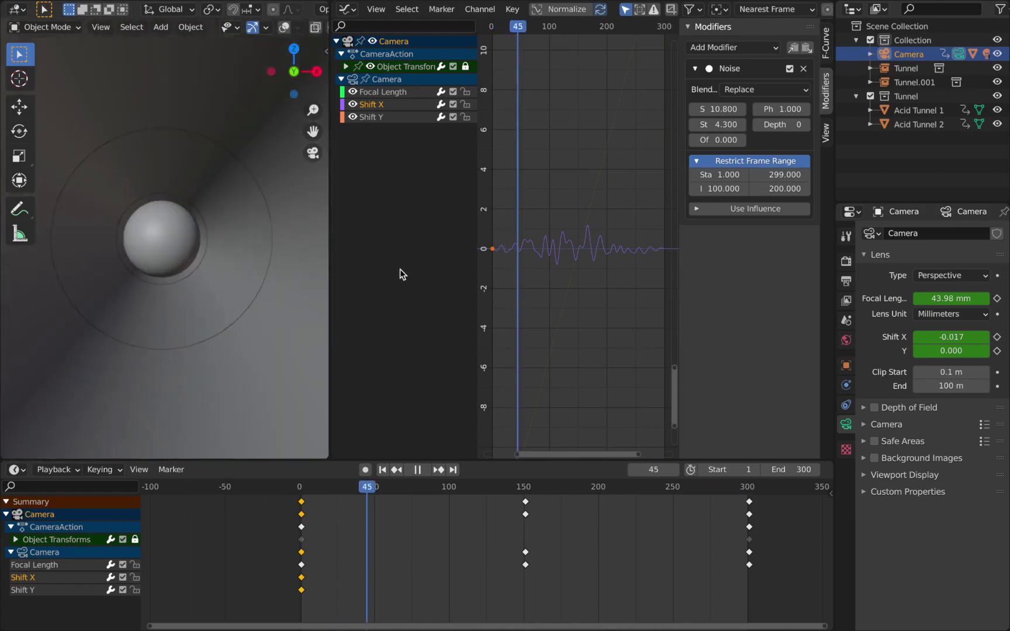
- Lower the Shift X Noise Strength to 0.1 and replay, stopping at frame 207
{"action": "key", "text": "space"}
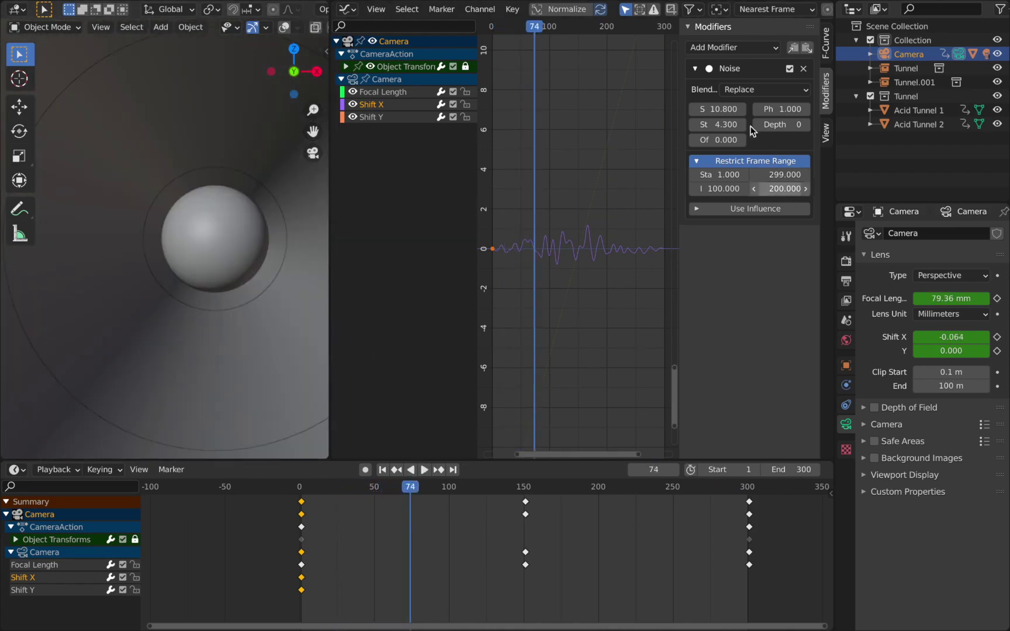
{"action": "left_click", "coordinate": [726, 125]}
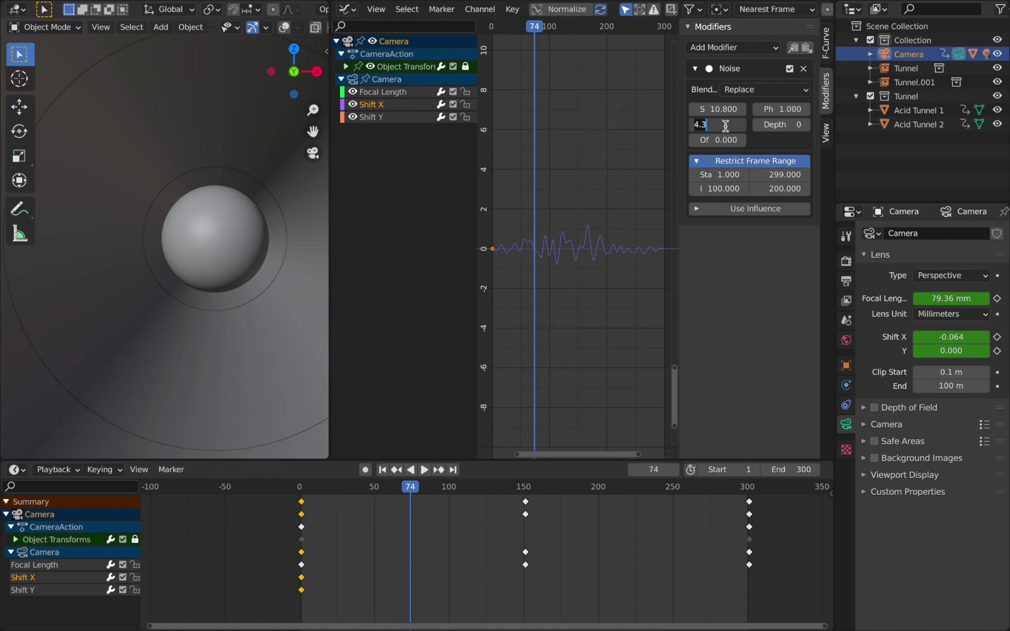
{"action": "type", "text": ".1"}
{"action": "key", "text": "Return"}
{"action": "key", "text": "space"}
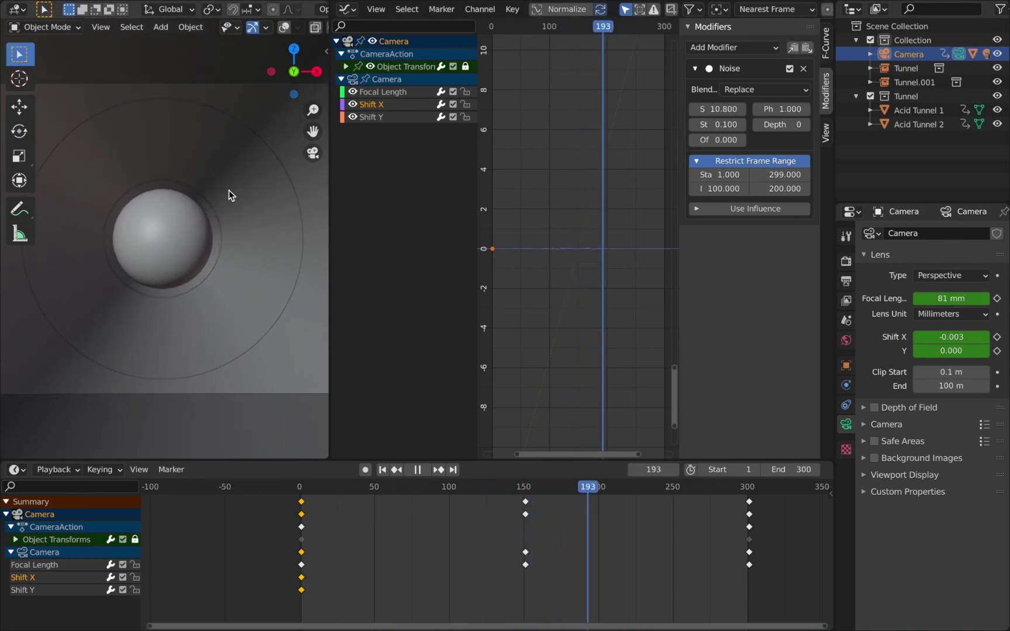
{"action": "key", "text": "space"}
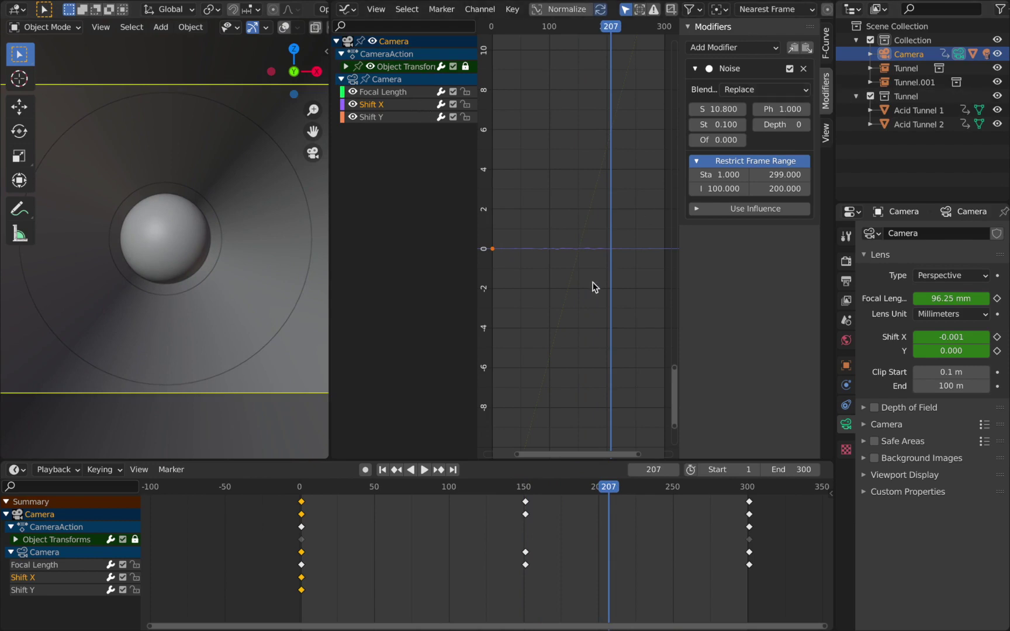
- Select the Shift Y channel and add a Noise modifier with Scale 10.4 and Strength 0.1
{"action": "left_click", "coordinate": [372, 120]}
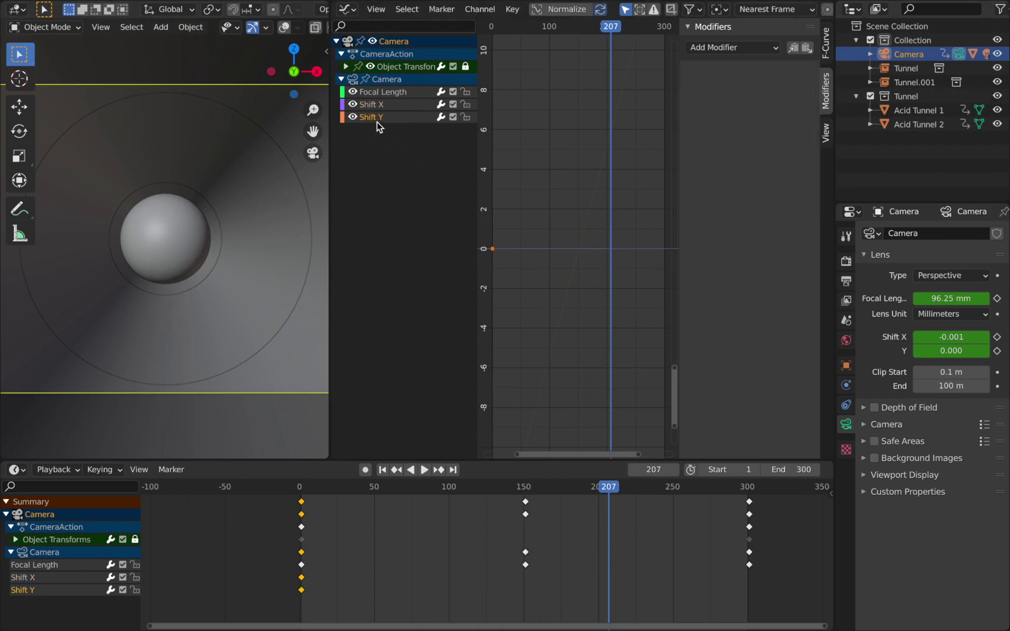
{"action": "left_click", "coordinate": [725, 46]}
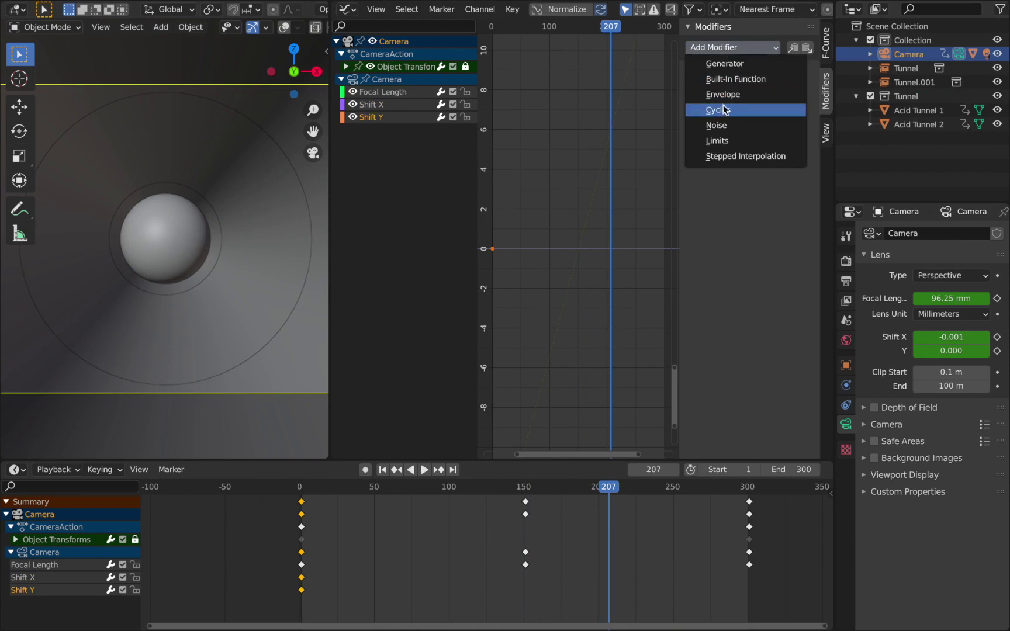
{"action": "left_click", "coordinate": [718, 125]}
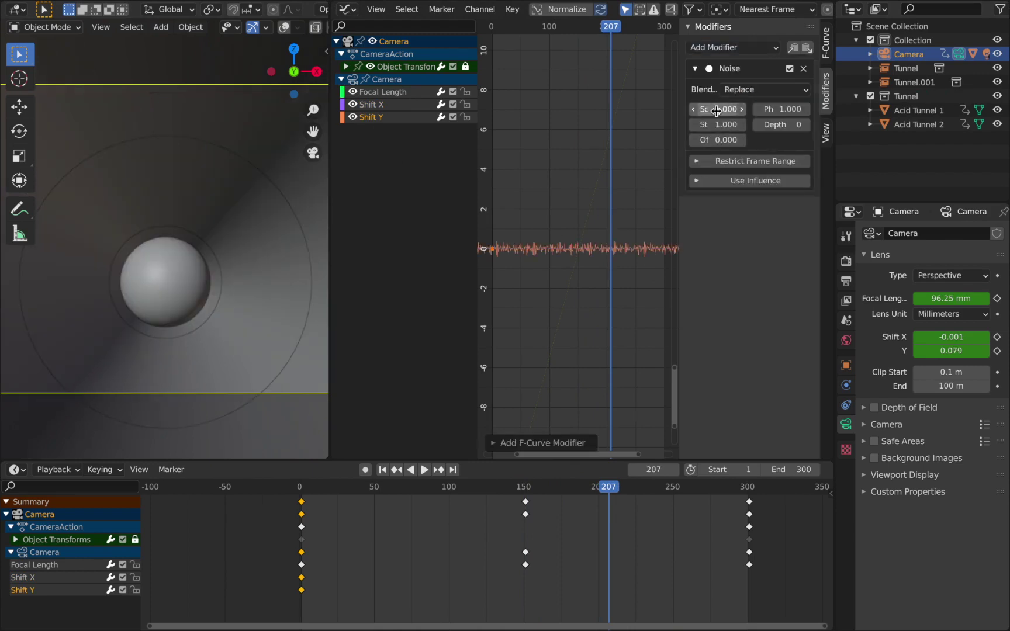
{"action": "left_click_drag", "start_coordinate": [717, 110], "coordinate": [775, 109]}
{"action": "left_click", "coordinate": [717, 121]}
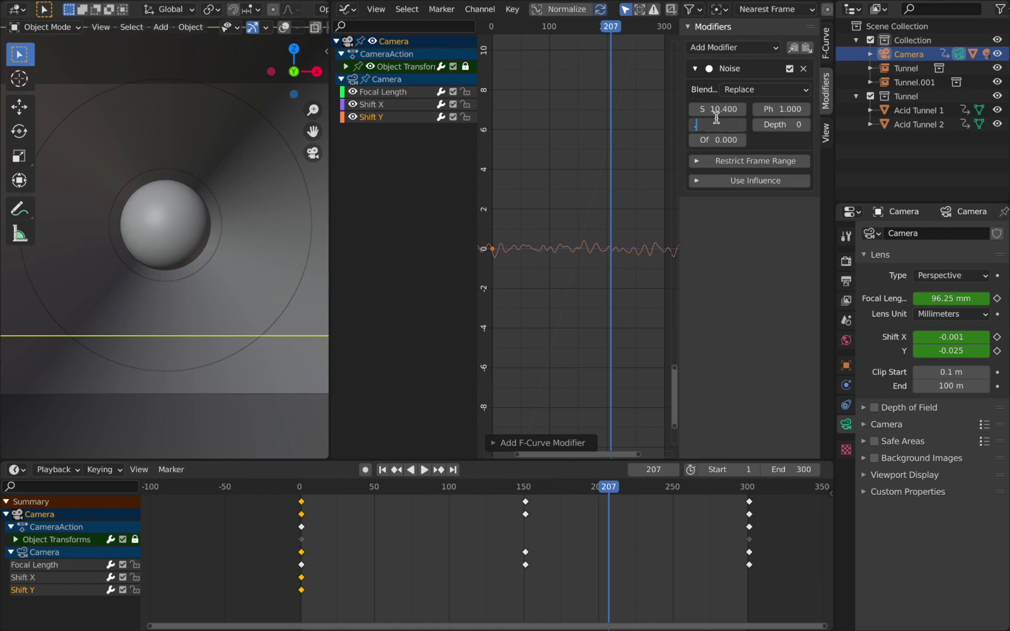
{"action": "type", "text": ".1"}
{"action": "key", "text": "Return"}
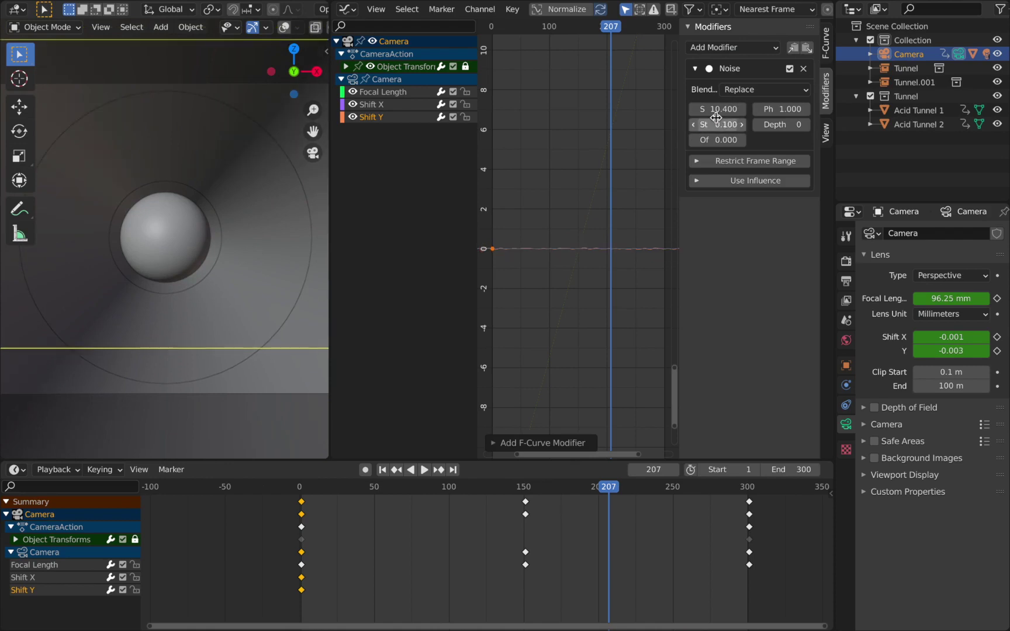
- Enable Restrict Frame Range on the Shift Y Noise modifier with Start 1 and End 299
{"action": "left_click", "coordinate": [700, 163]}
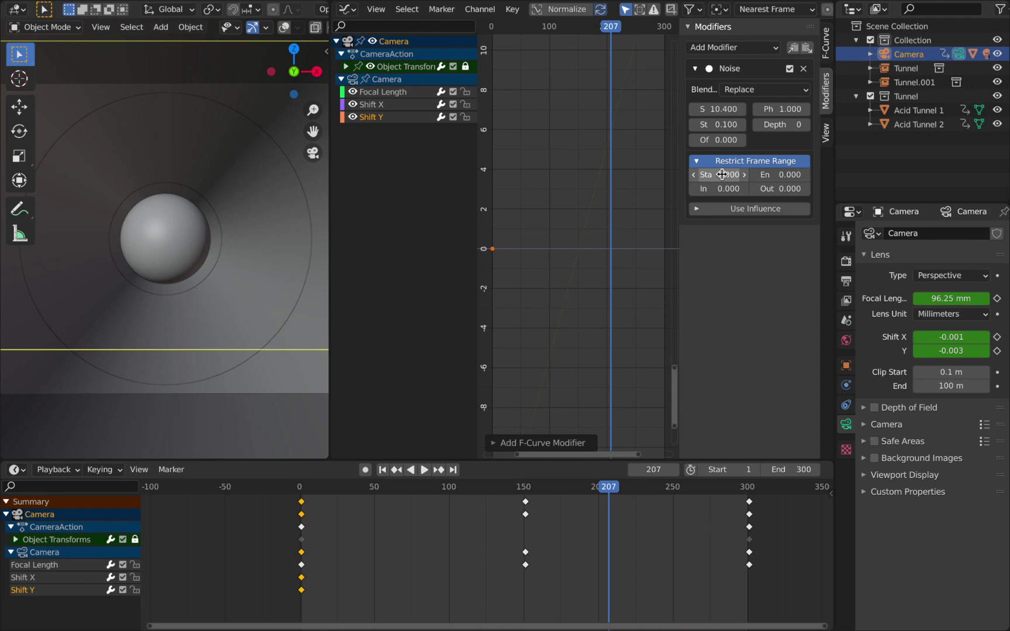
{"action": "left_click", "coordinate": [785, 175]}
{"action": "key", "text": "Return"}
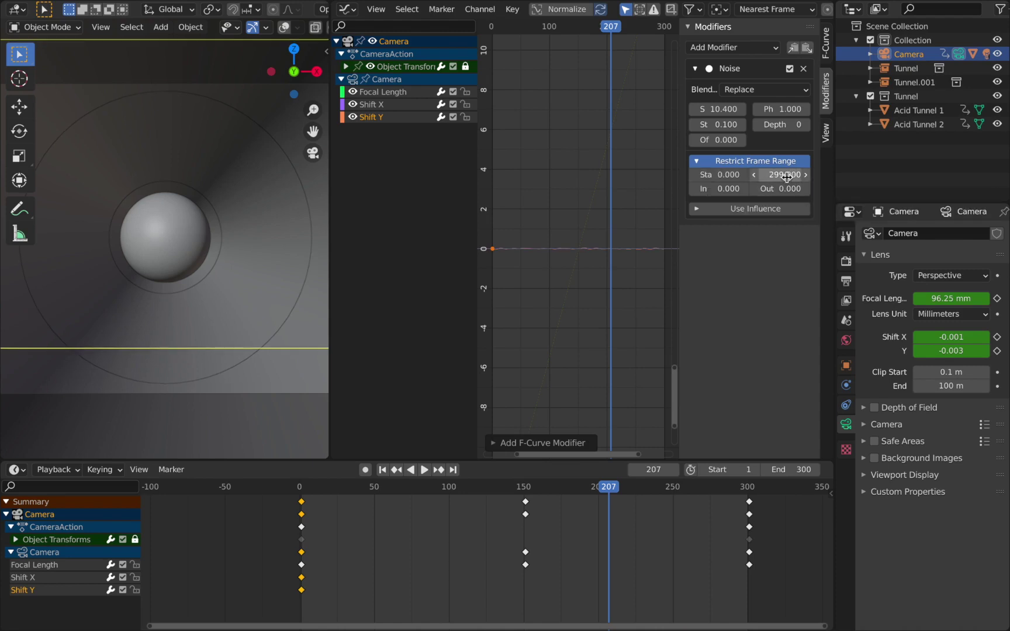
{"action": "left_click", "coordinate": [717, 175]}
{"action": "type", "text": "1"}
{"action": "key", "text": "Return"}
- Set Blend In to 100 and Blend Out to 200, then play back to check the shake
{"action": "left_click", "coordinate": [719, 189]}
{"action": "type", "text": "100"}
{"action": "key", "text": "Return"}
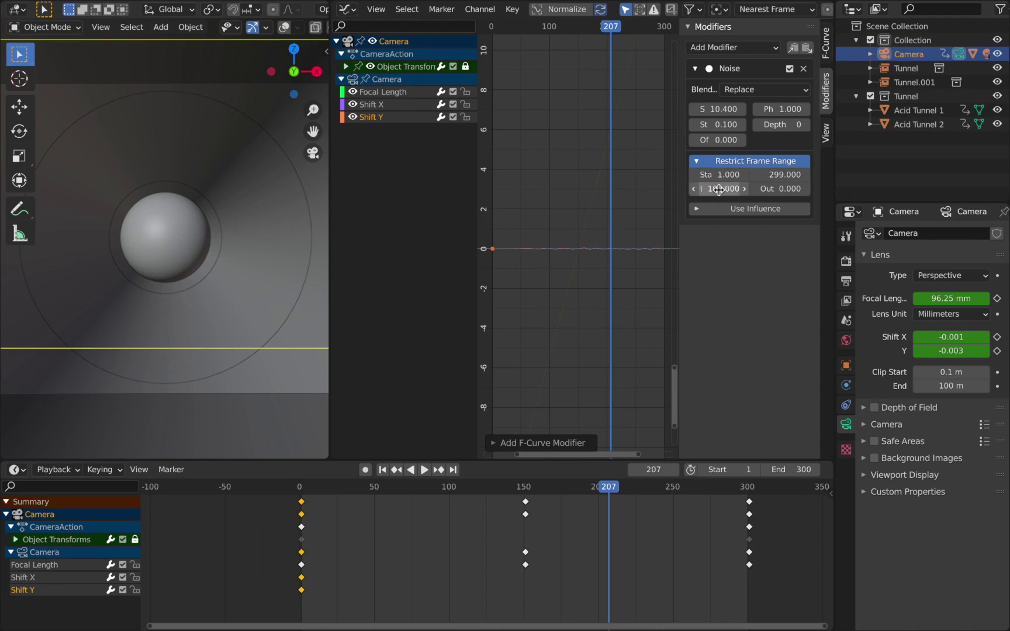
{"action": "left_click", "coordinate": [765, 188]}
{"action": "type", "text": "200"}
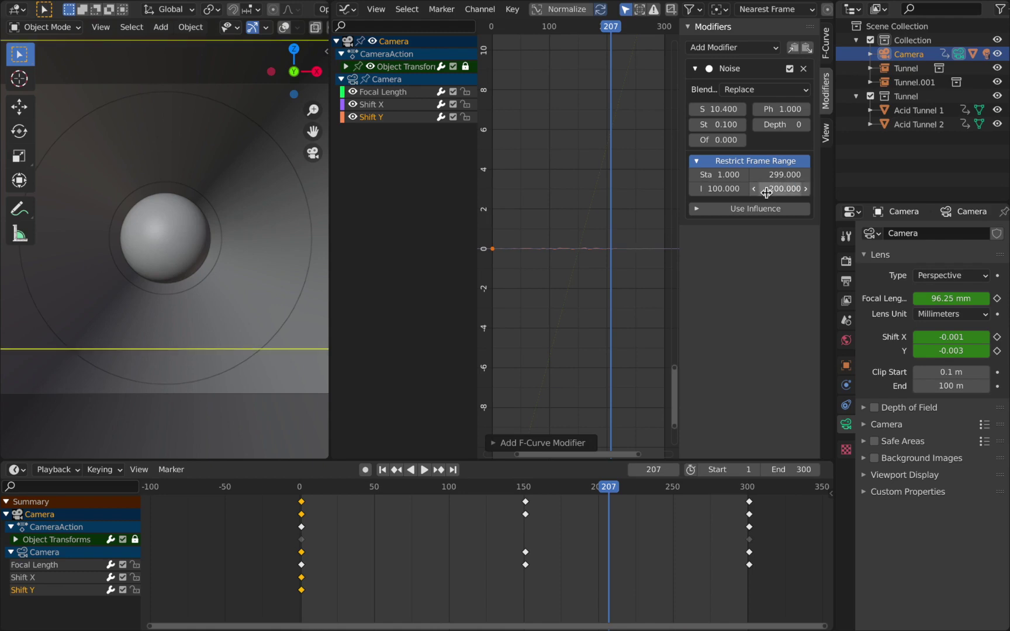
{"action": "key", "text": "Return"}
{"action": "key", "text": "space"}
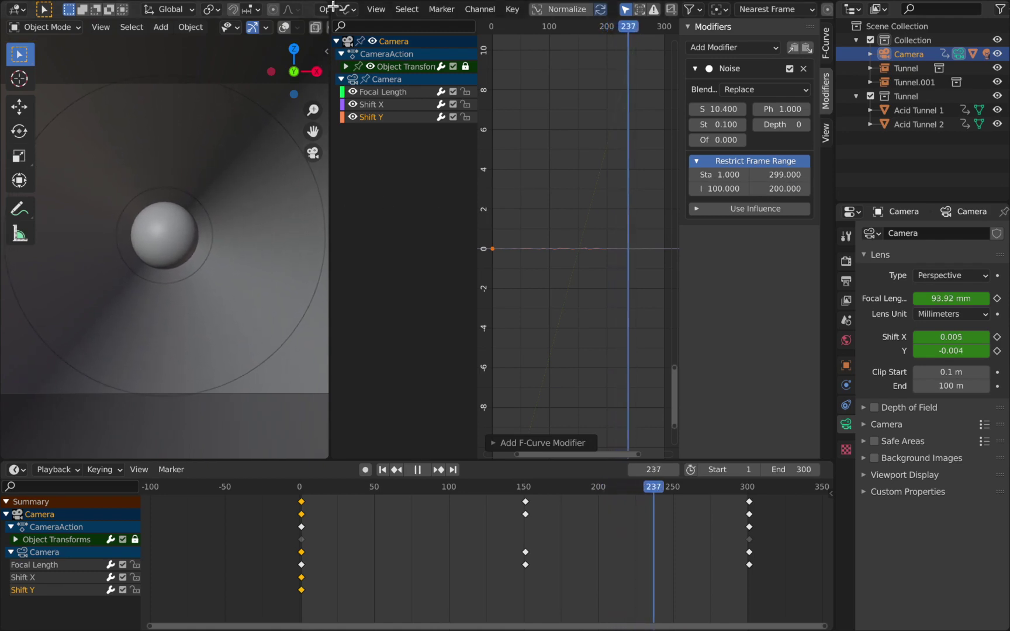
{"action": "key", "text": "space"}
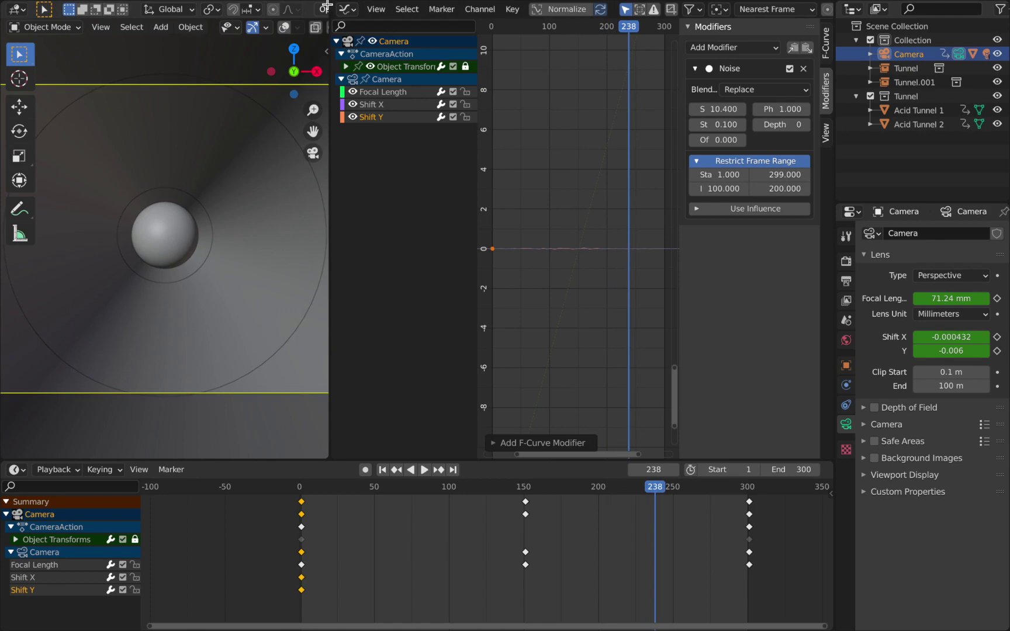
- Merge the Graph Editor into the 3D Viewport, zoom out, and play the camera shake
{"action": "left_click_drag", "start_coordinate": [326, 6], "coordinate": [421, 58]}
{"action": "scroll", "coordinate": [420, 219], "scroll_direction": "down", "scroll_amount": 4}
{"action": "key", "text": "space"}
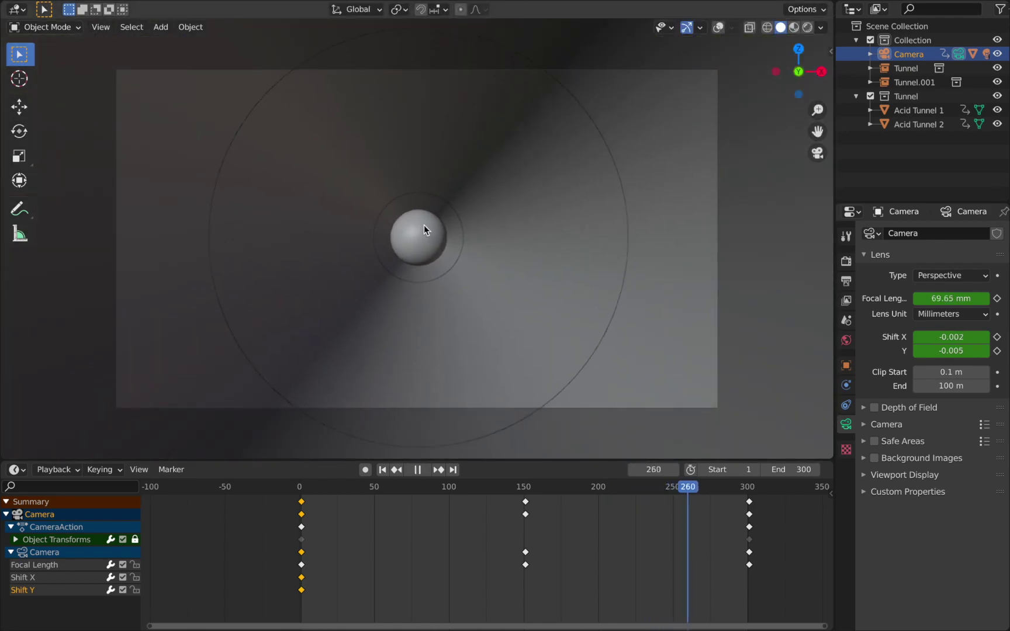